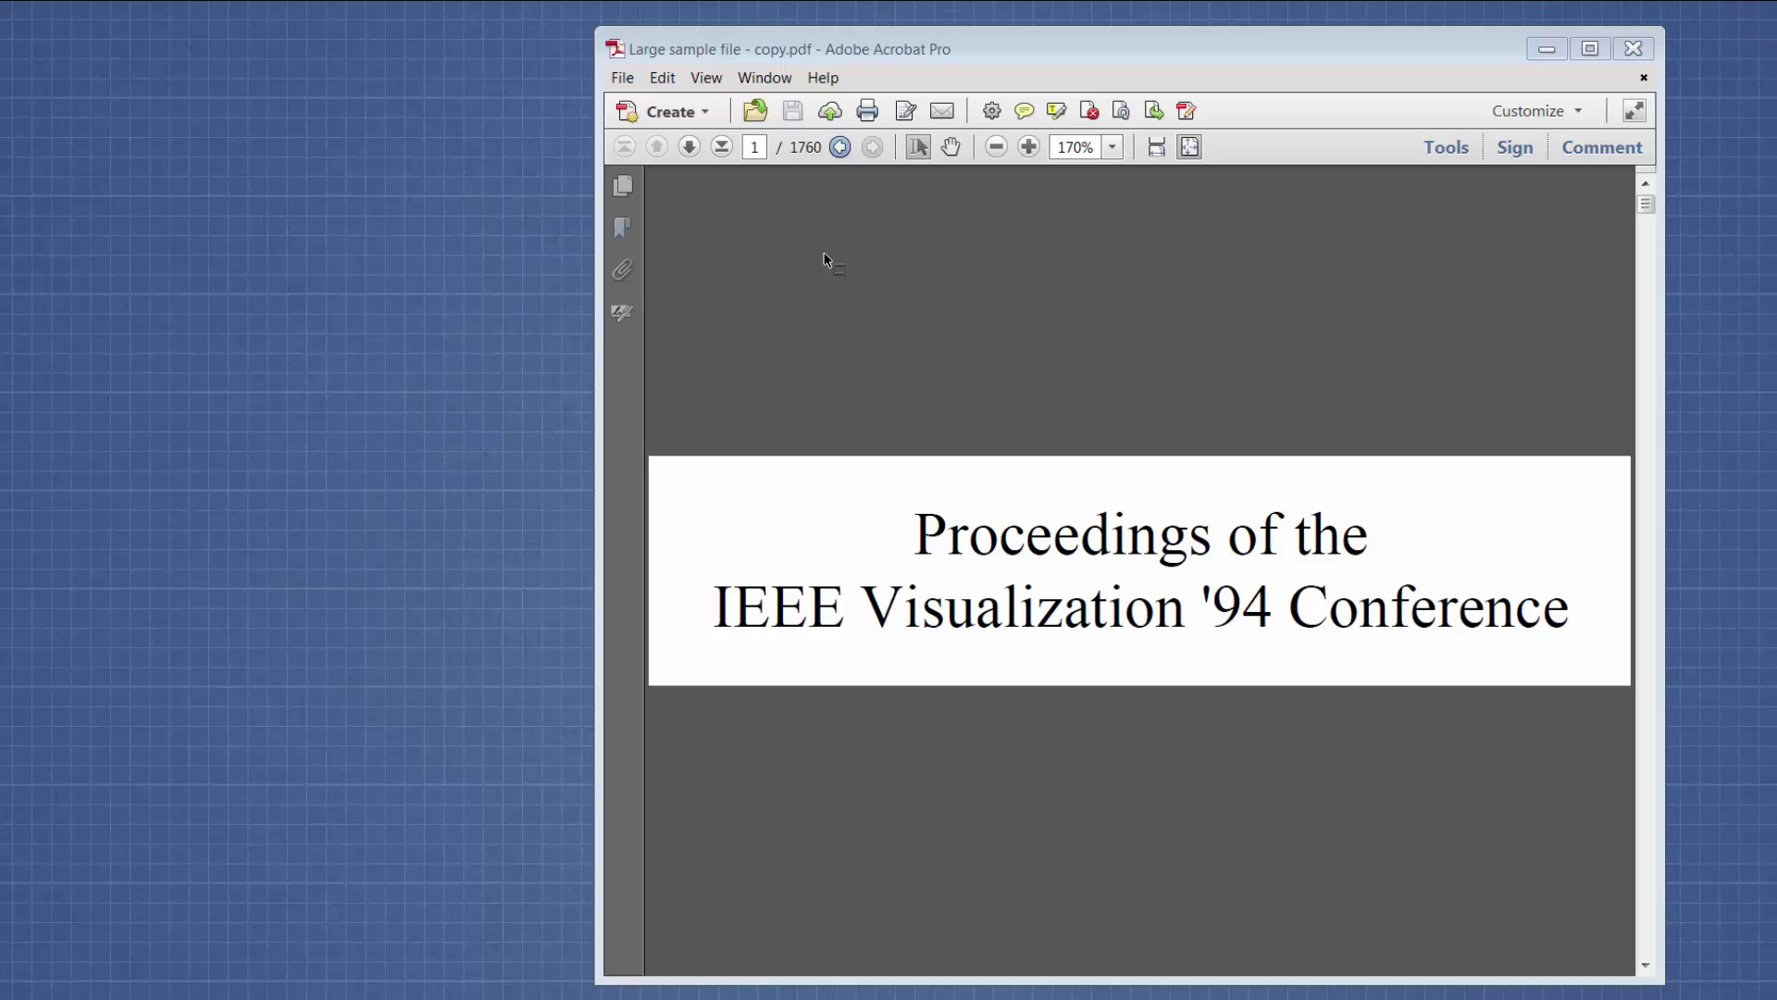
# Show the Tools pane beside the document and add the Document Processing panel.
pyautogui.click(824, 78)
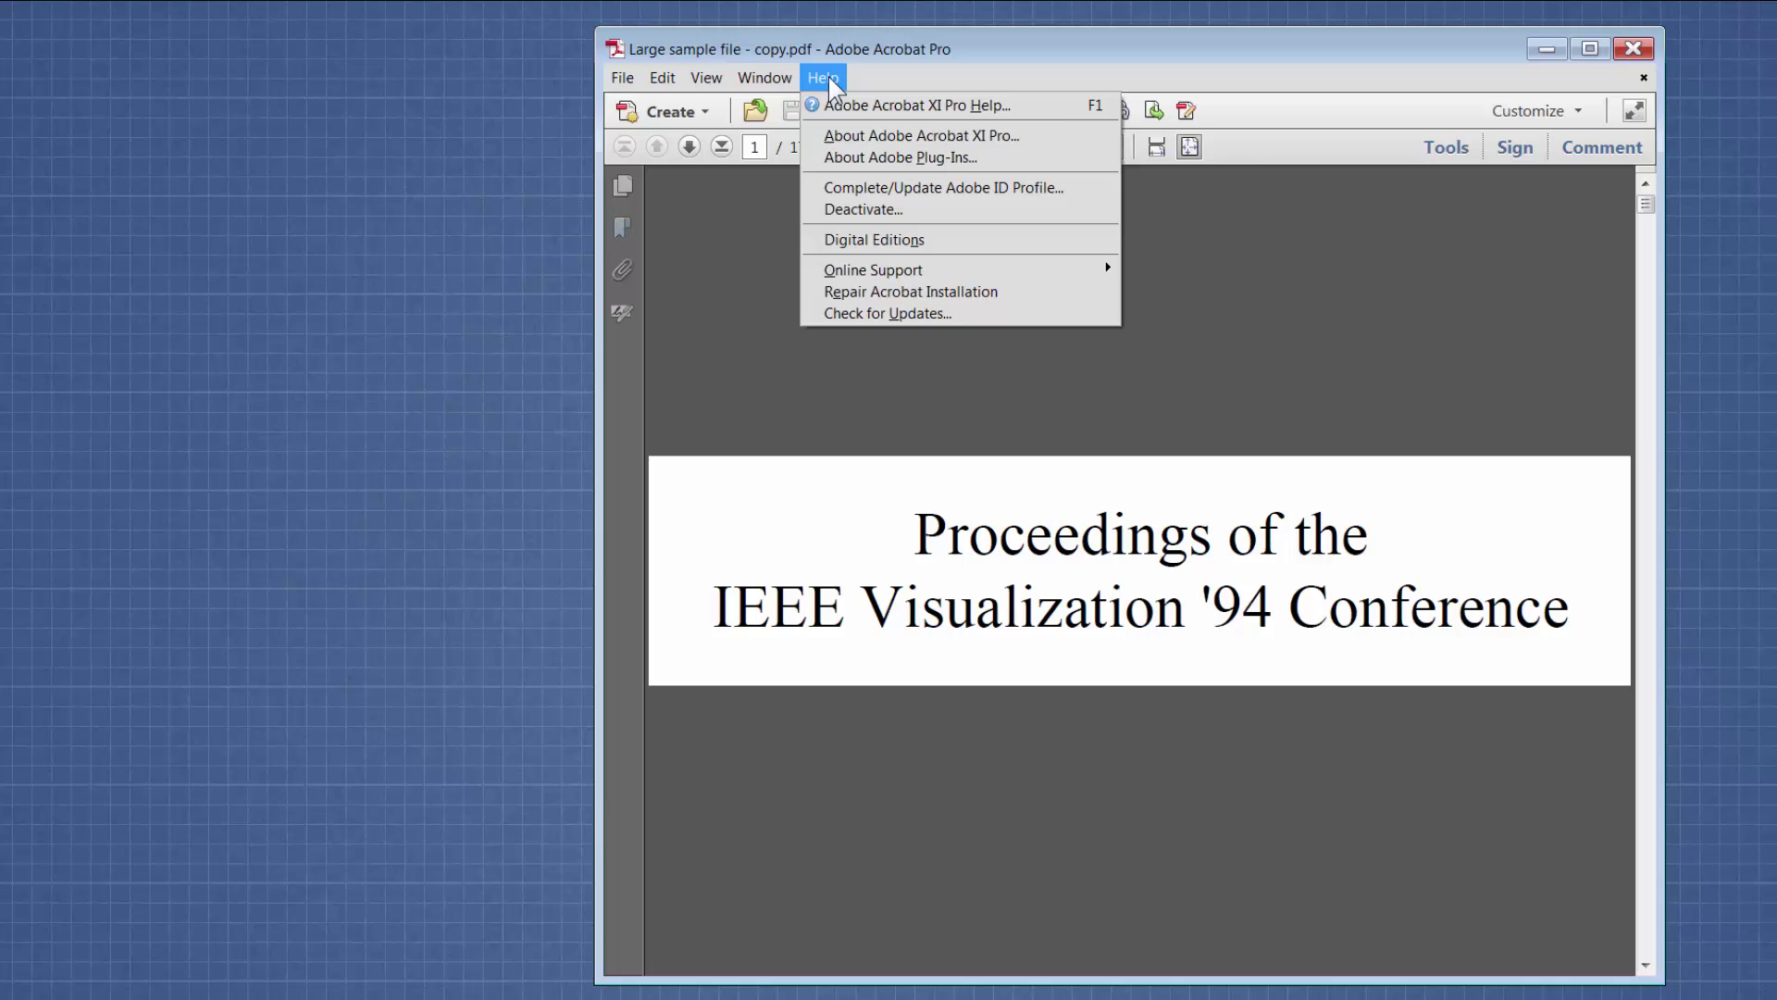
pyautogui.click(829, 78)
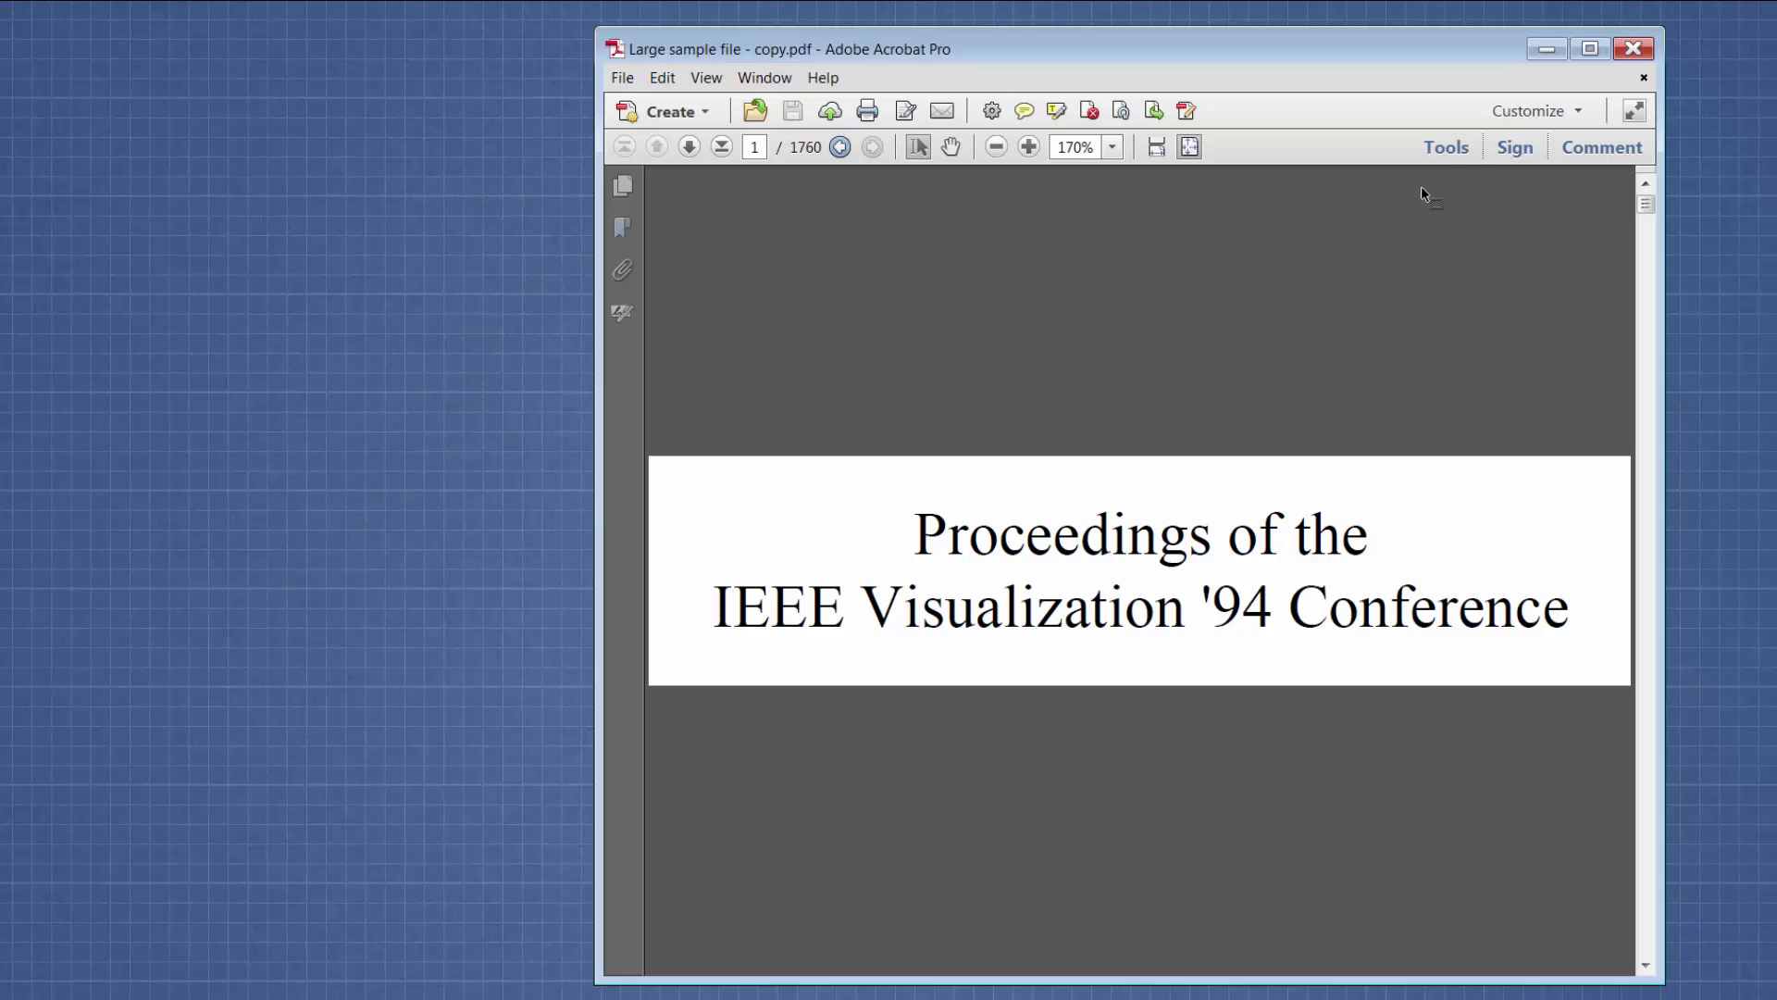
pyautogui.click(1451, 150)
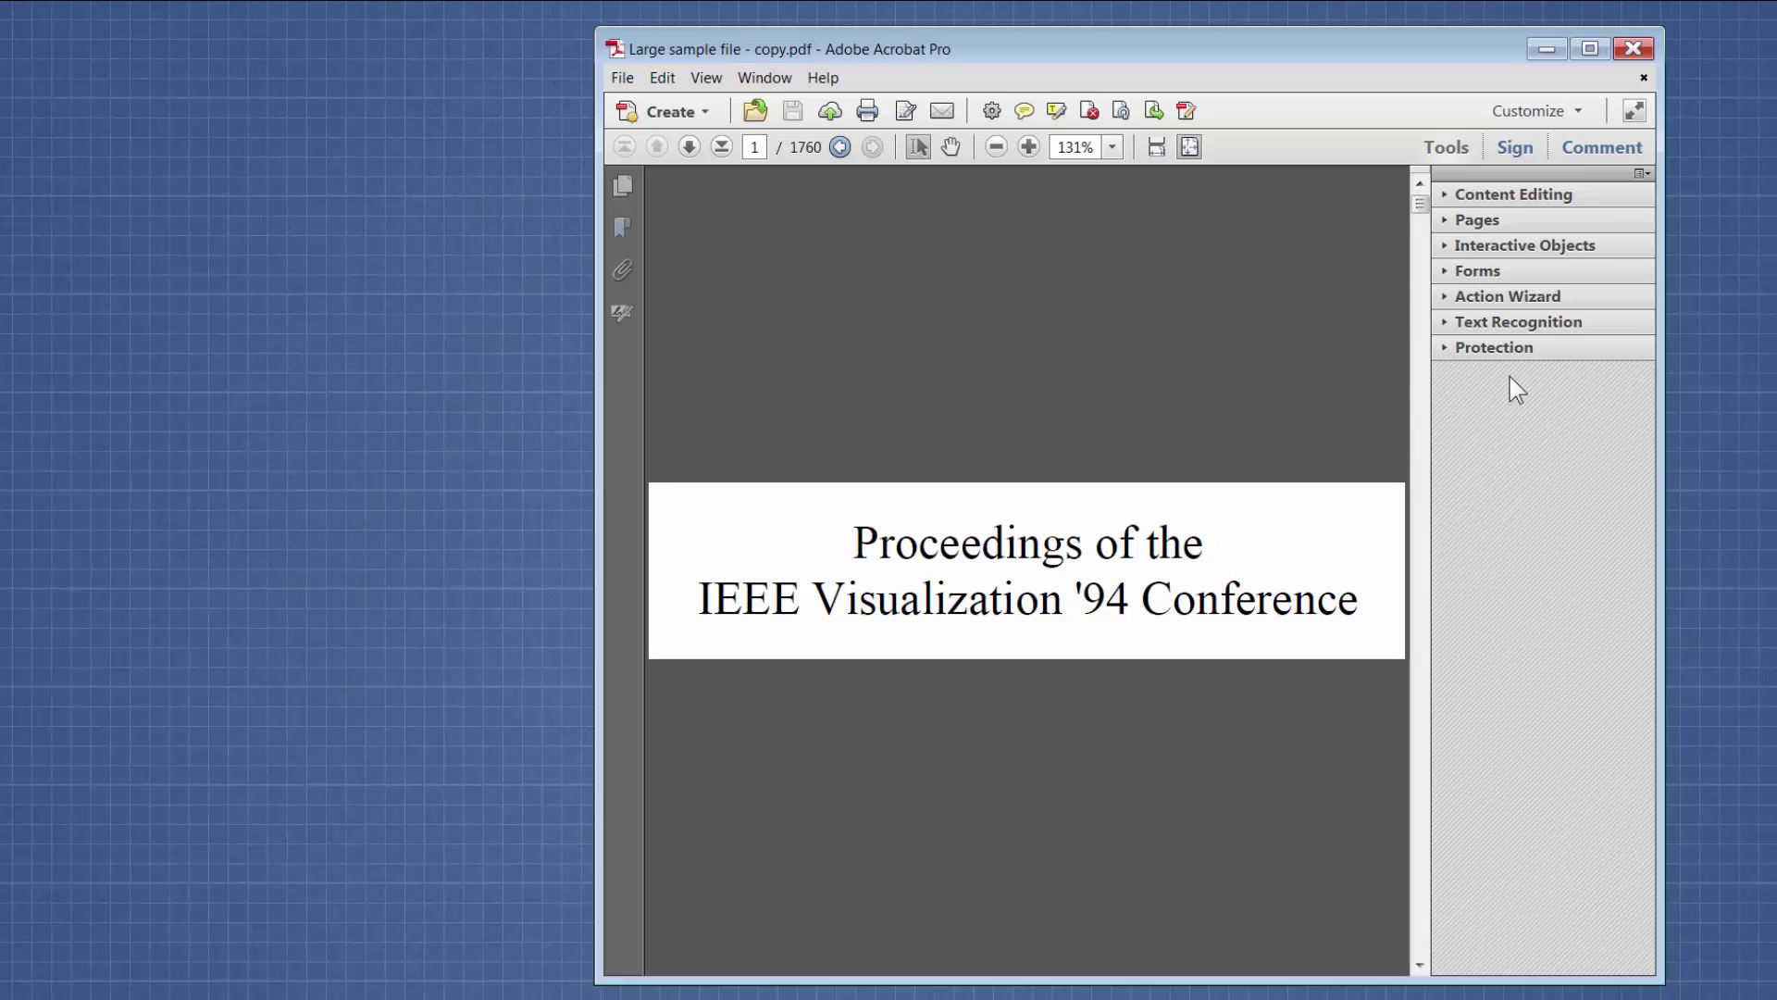
pyautogui.click(1642, 174)
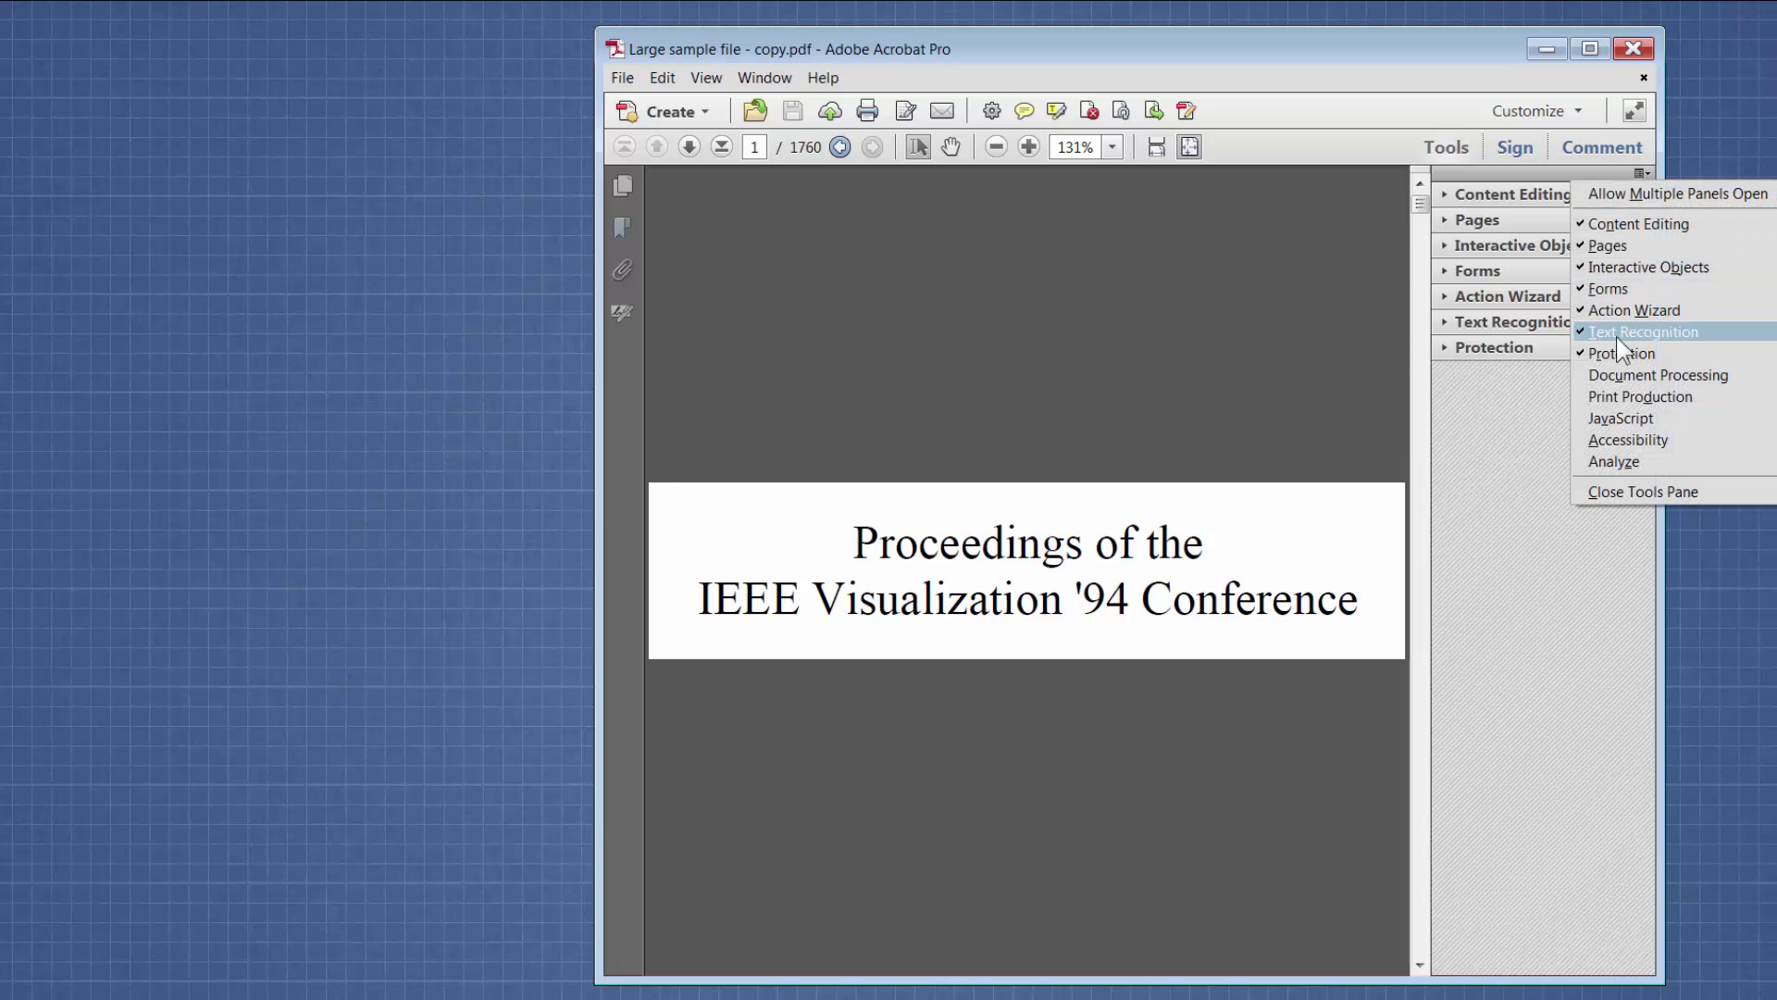
pyautogui.click(1615, 373)
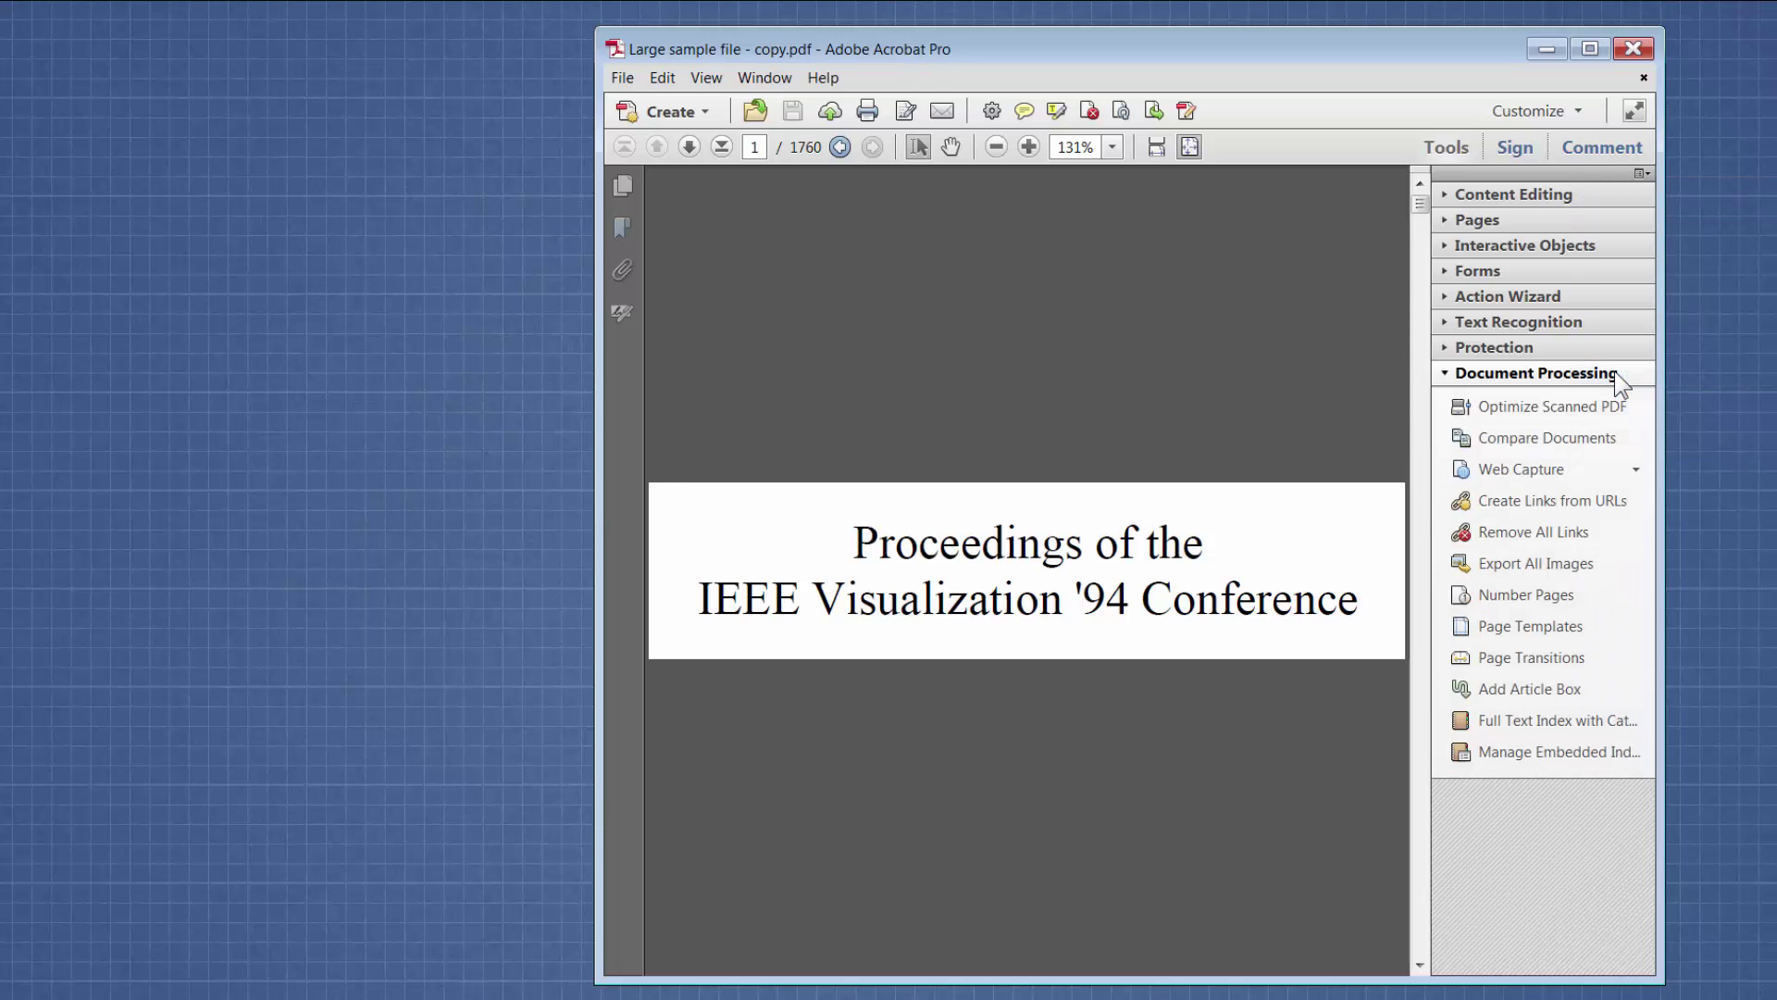
# Embed a search index in 'Large sample file - copy.pdf' and close Manage Embedded Index once it finishes.
pyautogui.click(1539, 759)
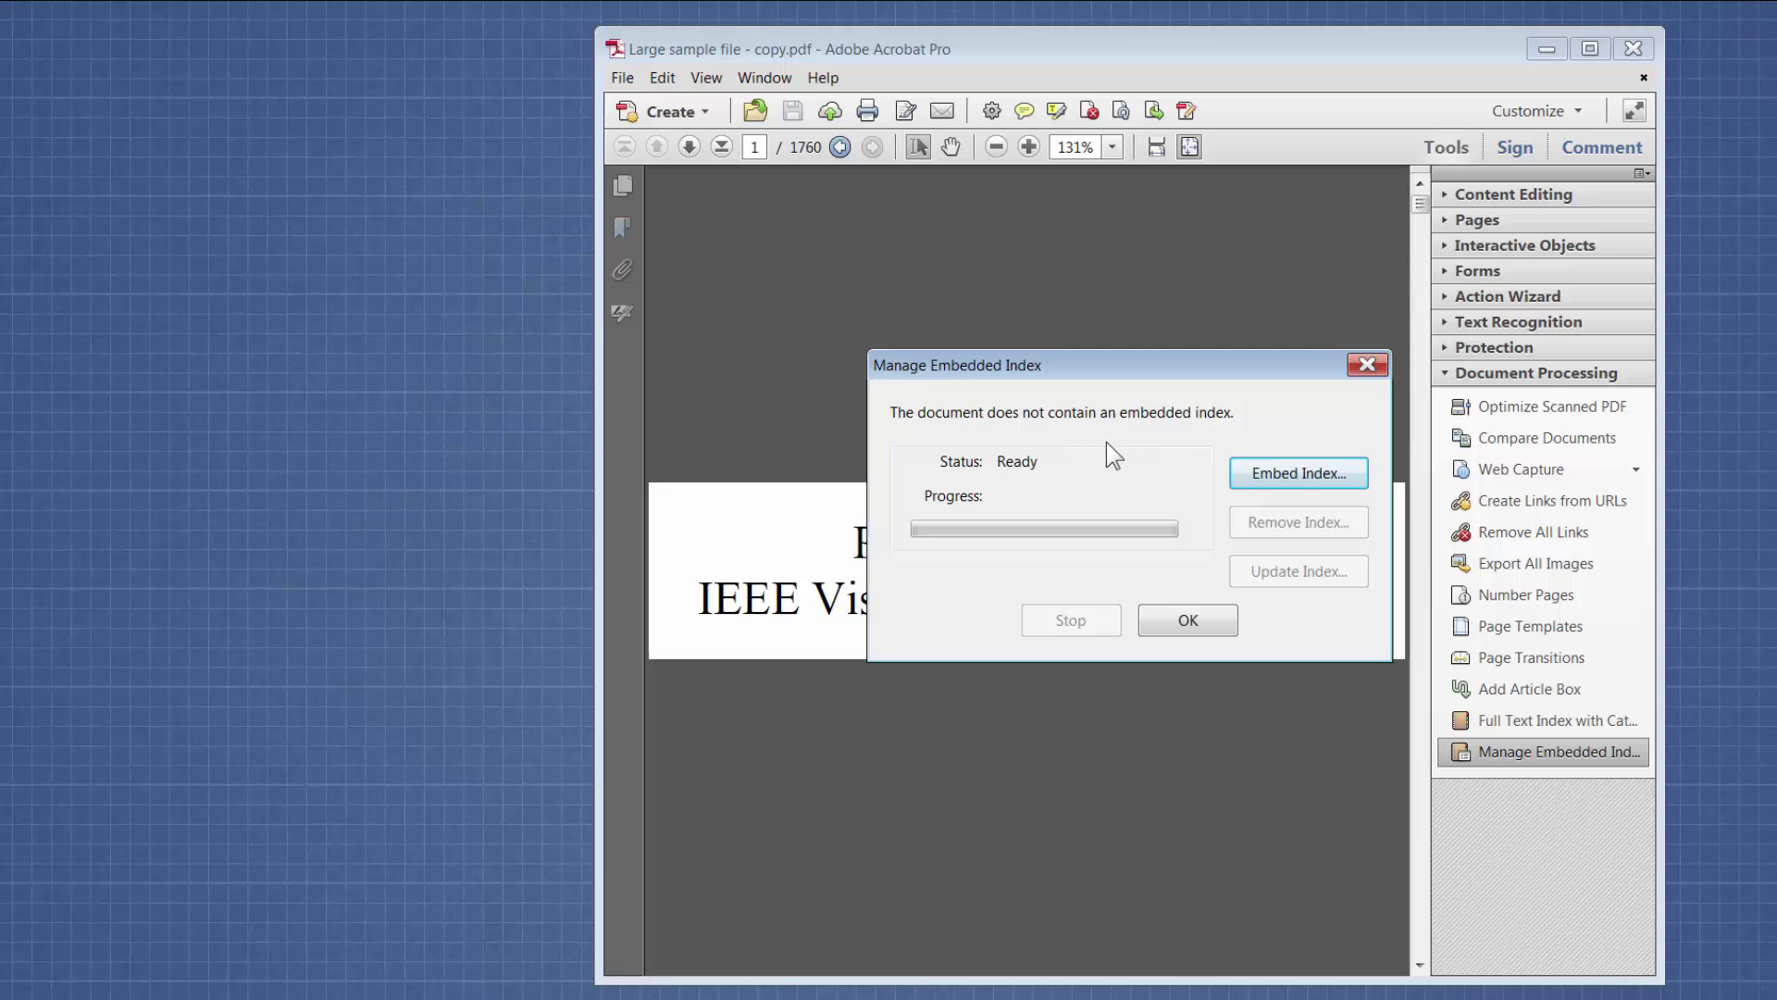
pyautogui.click(1283, 474)
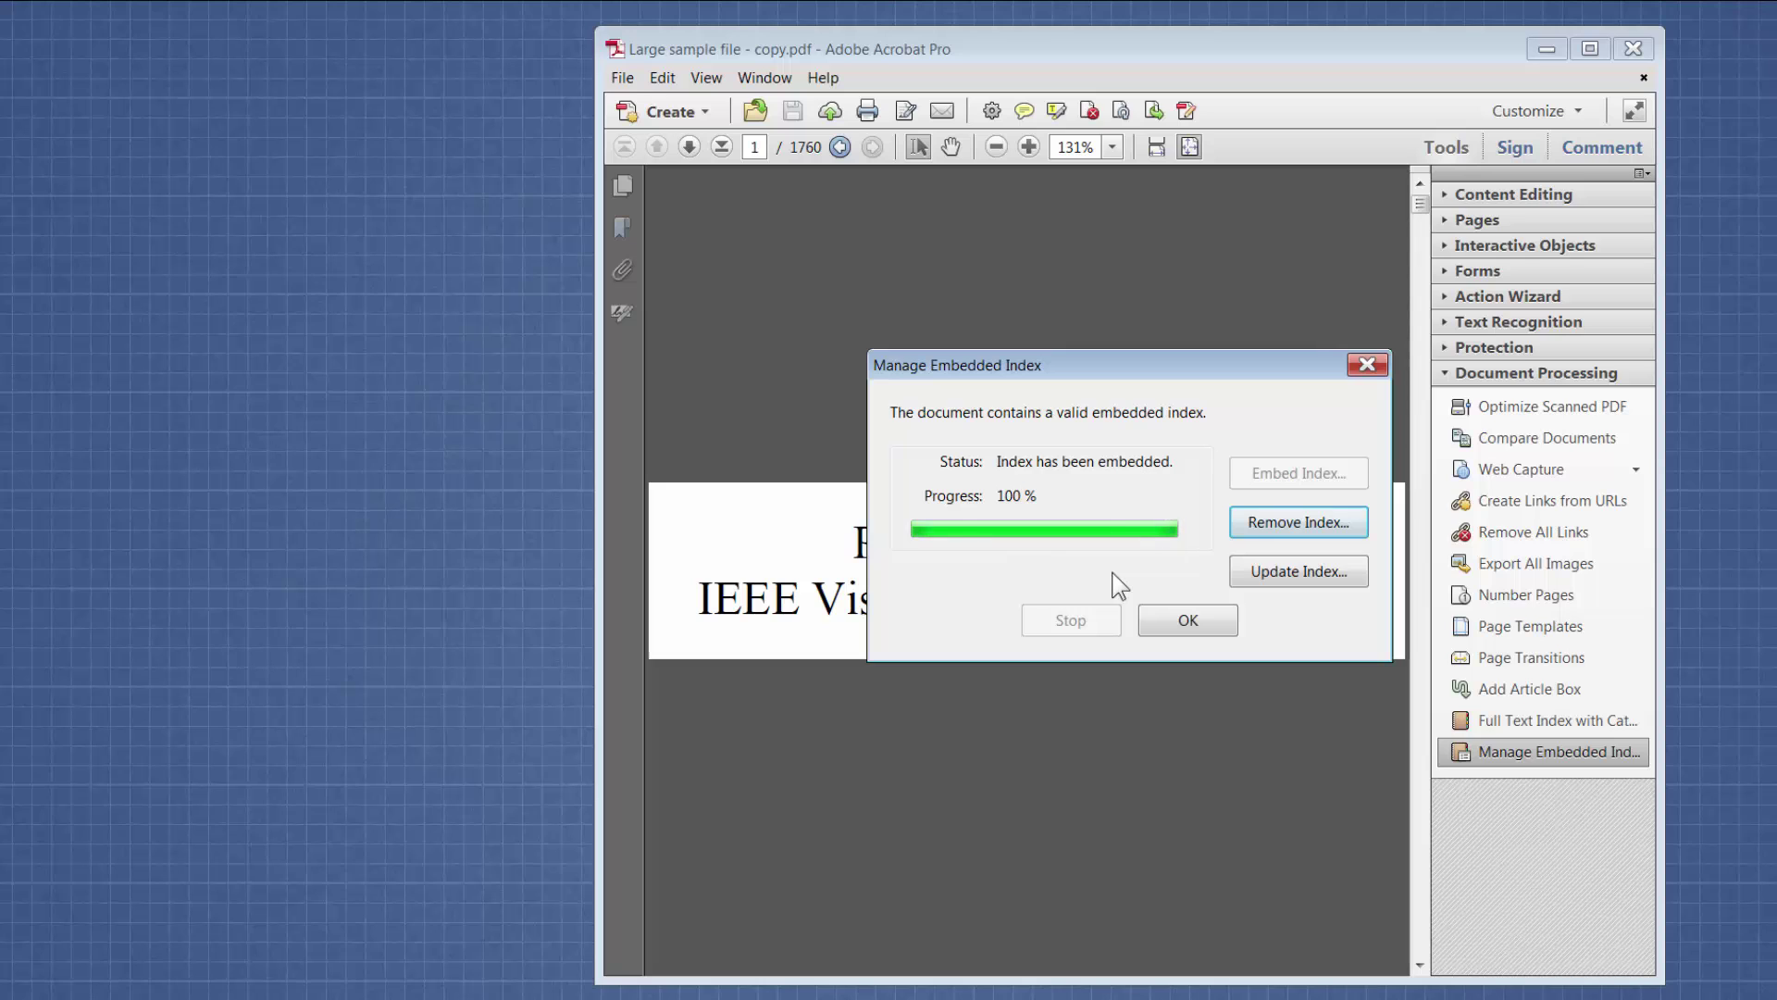
pyautogui.click(1196, 629)
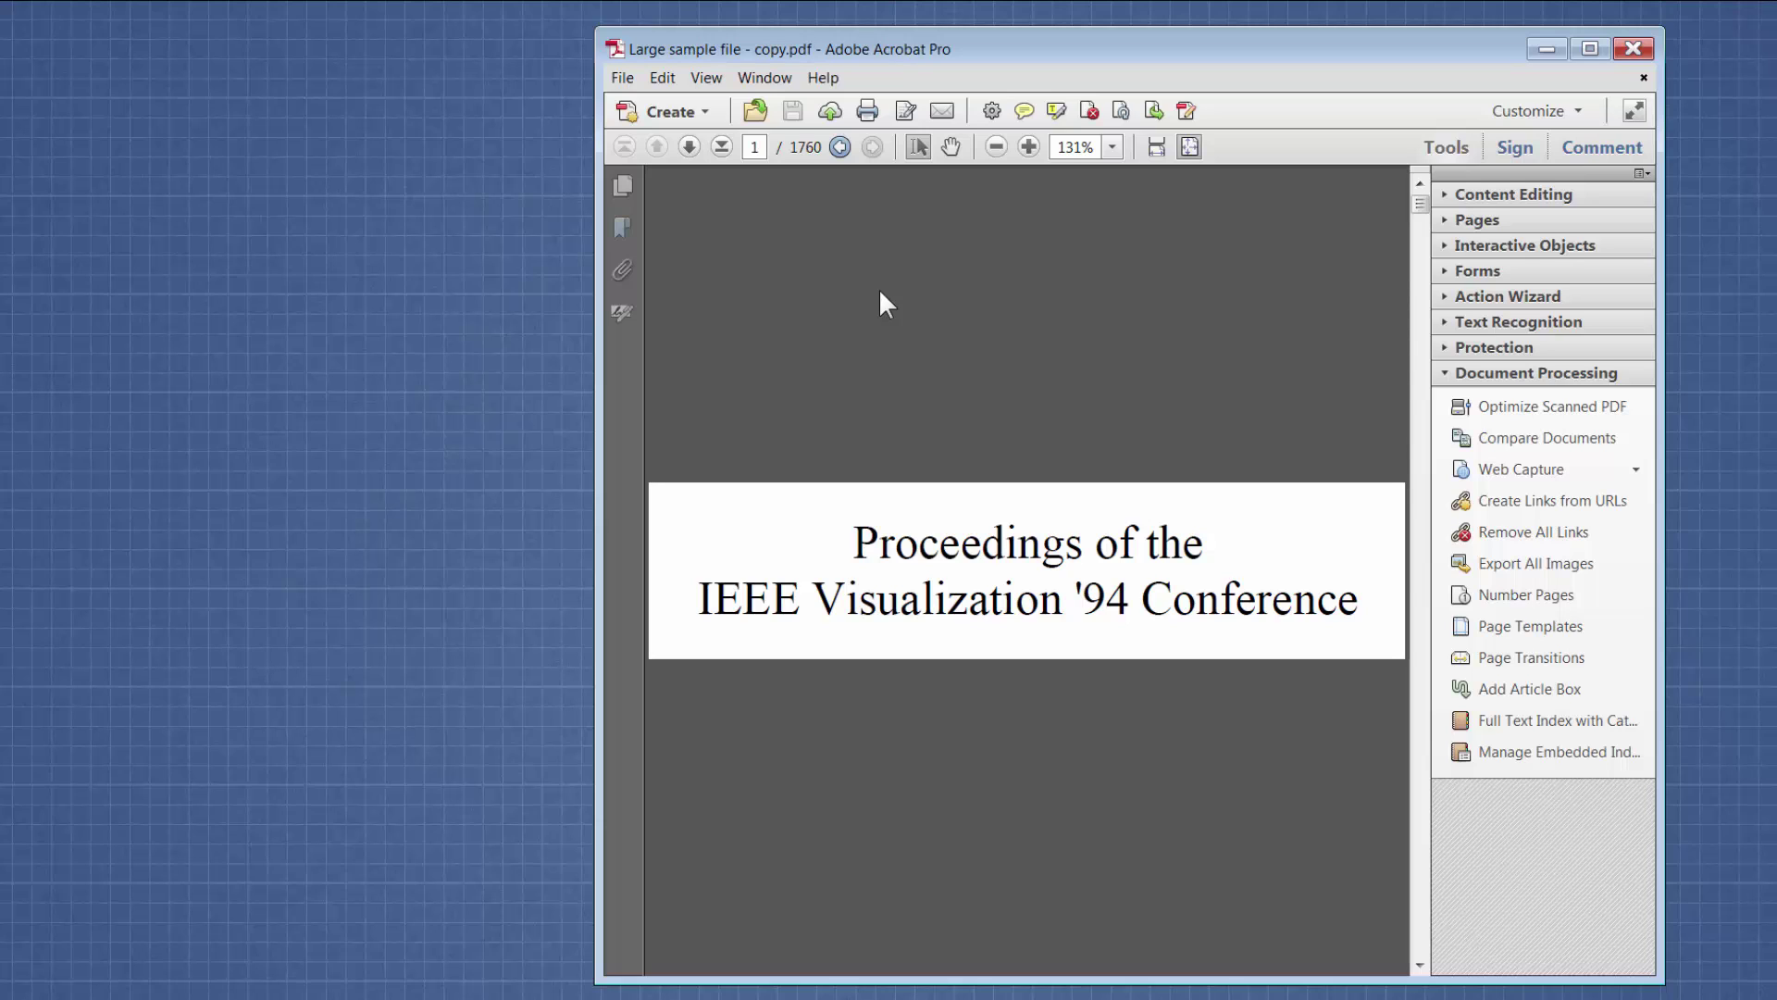
pyautogui.hotkey('ctrl', 'f')
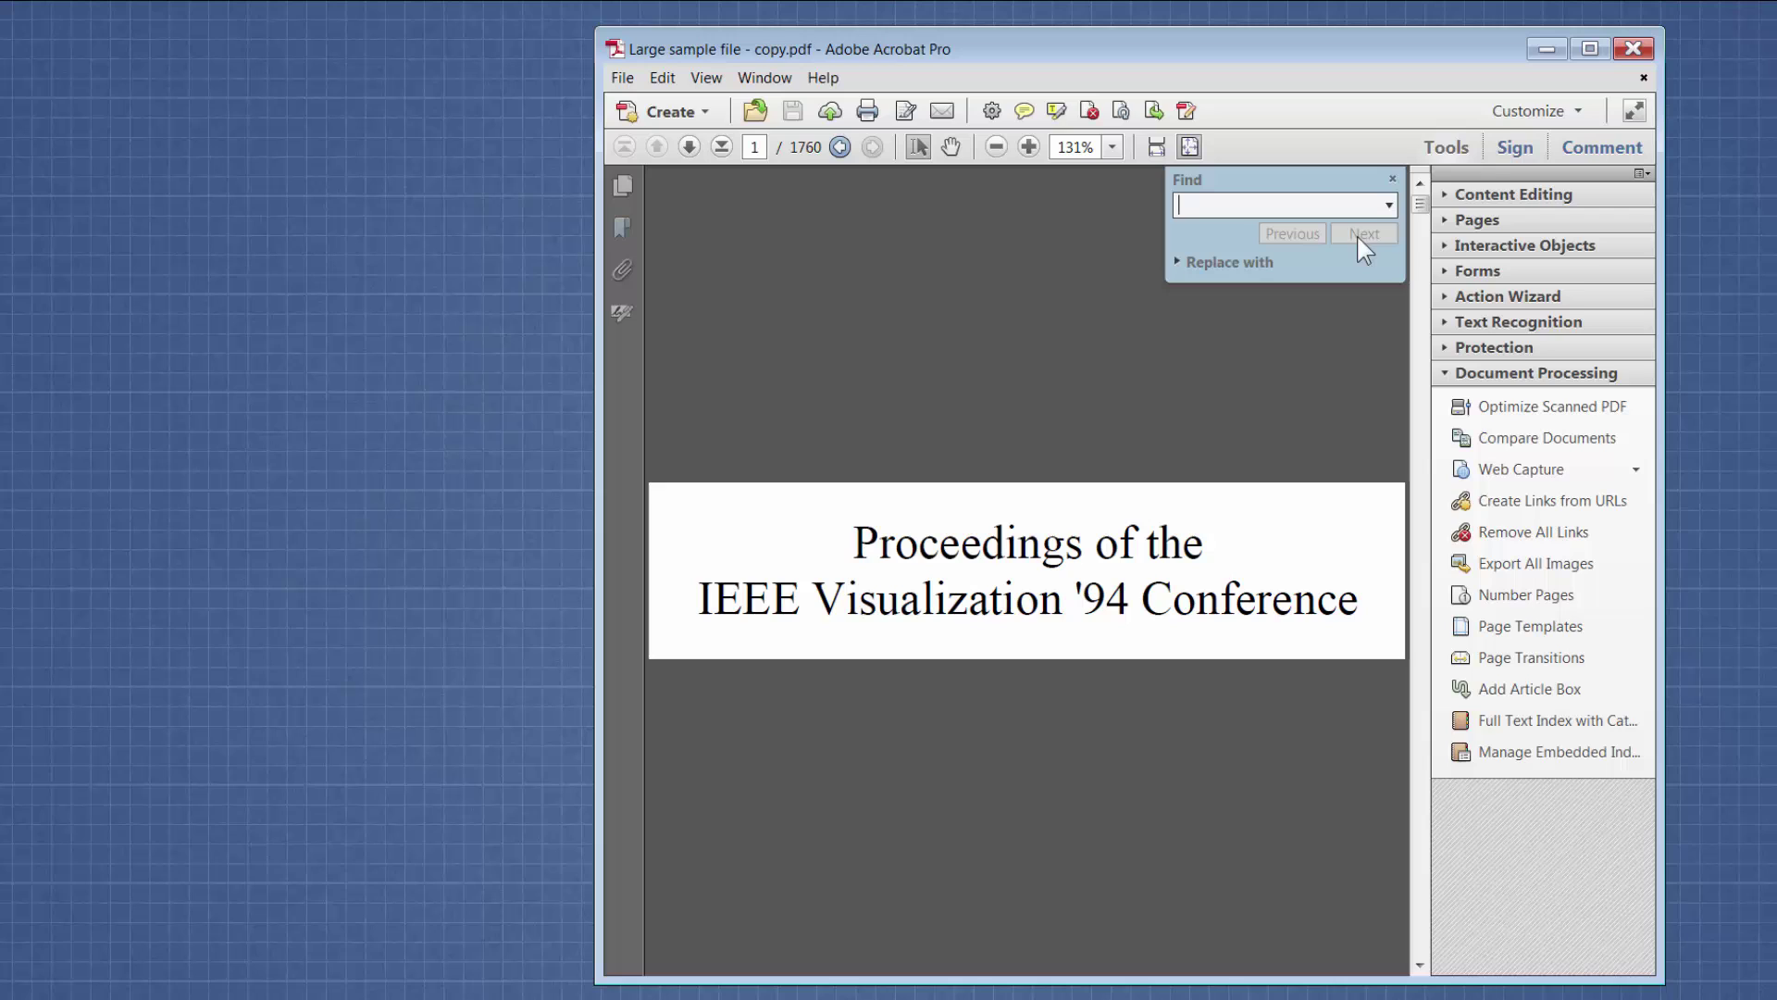
pyautogui.click(1393, 179)
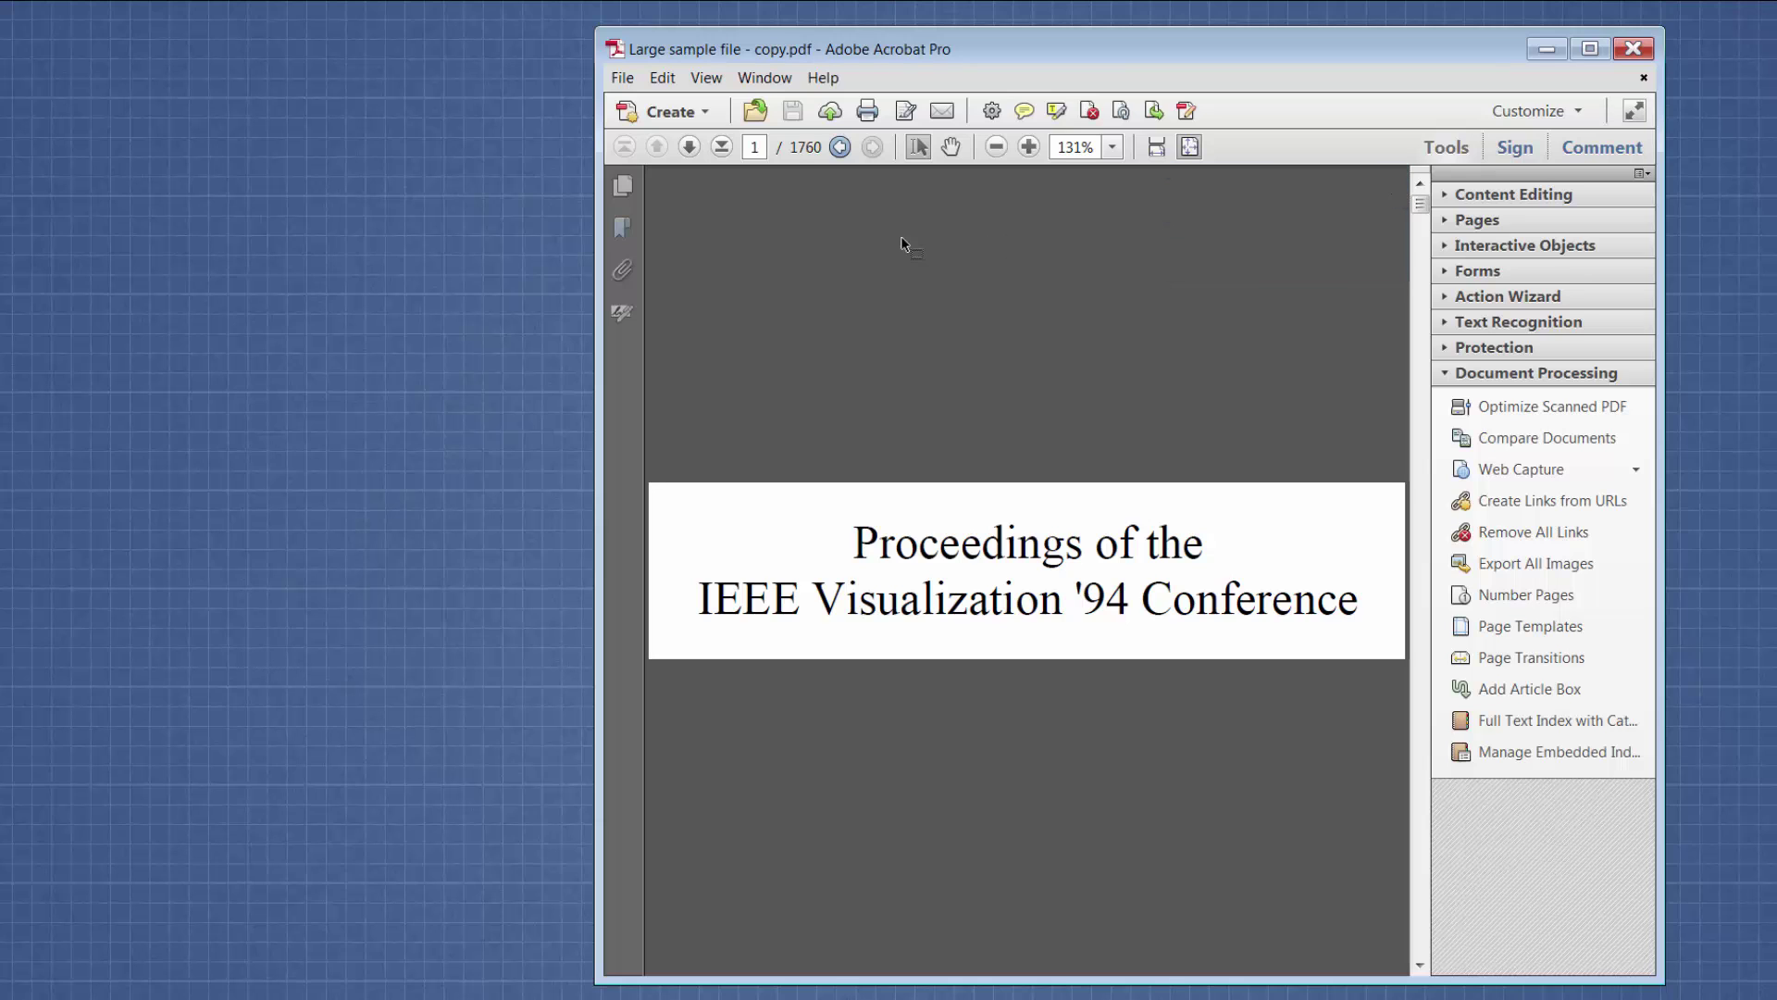
# Open Edit > Advanced Search, shift its window aside, and enter 'readability' as the search word.
pyautogui.click(676, 79)
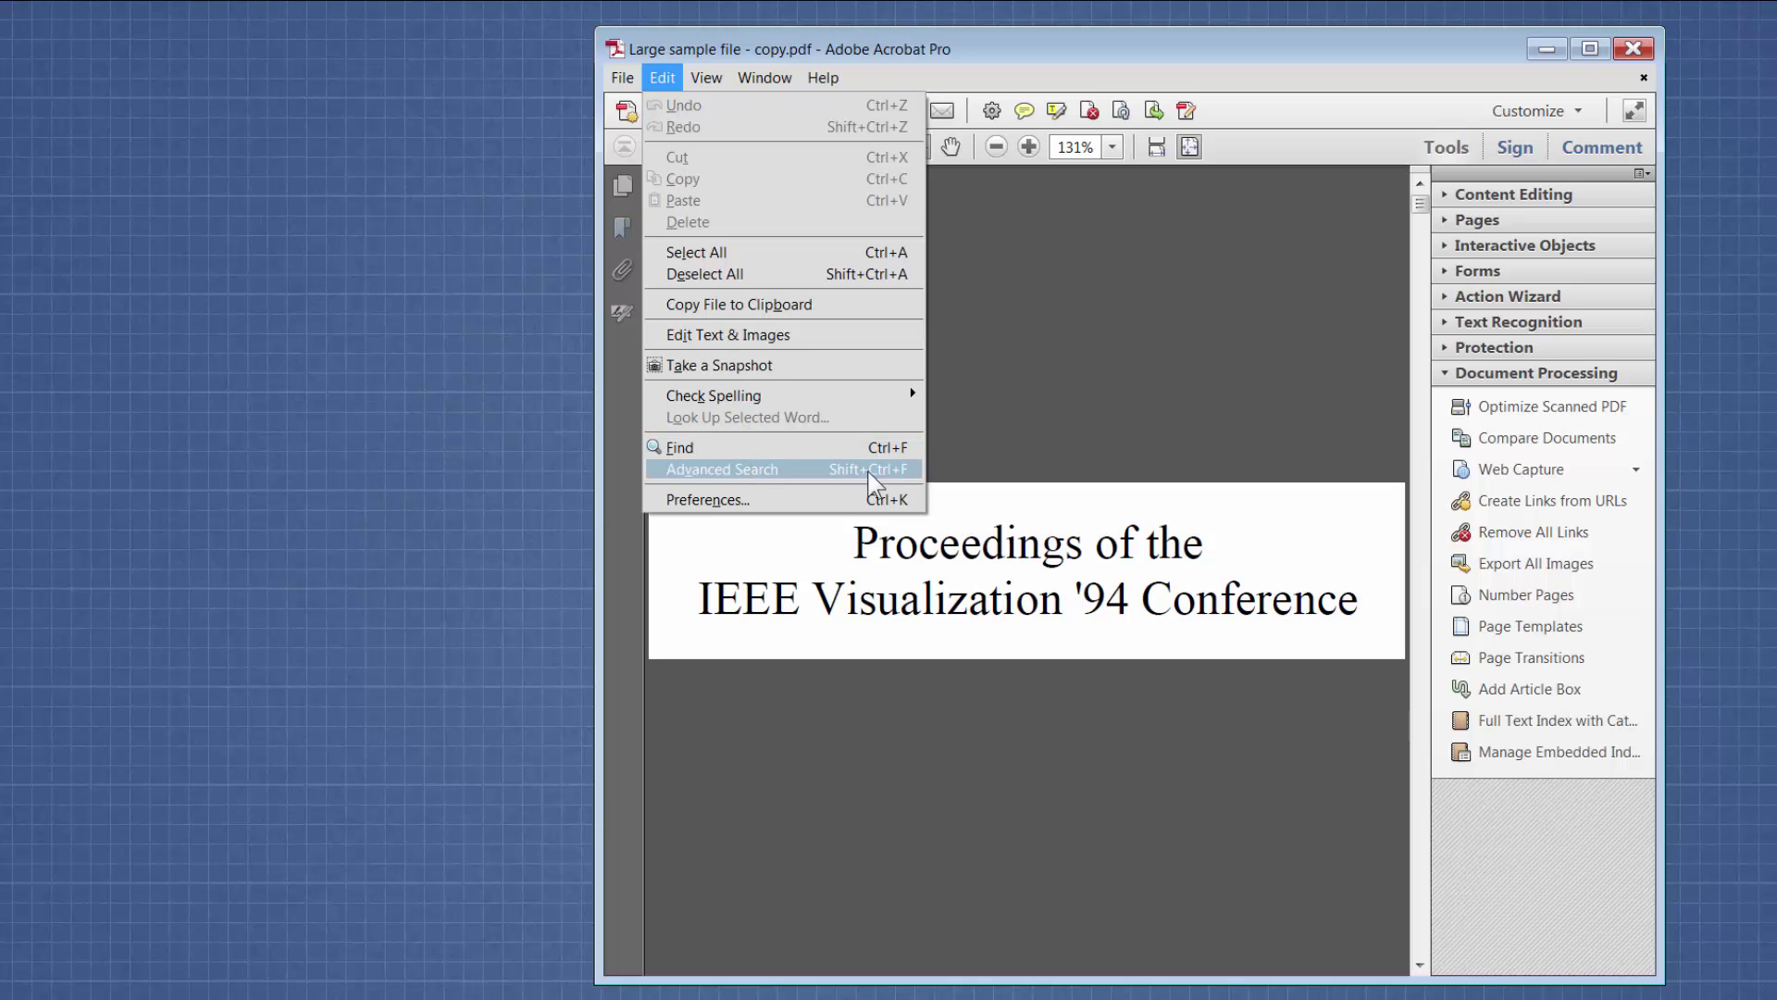
pyautogui.click(781, 469)
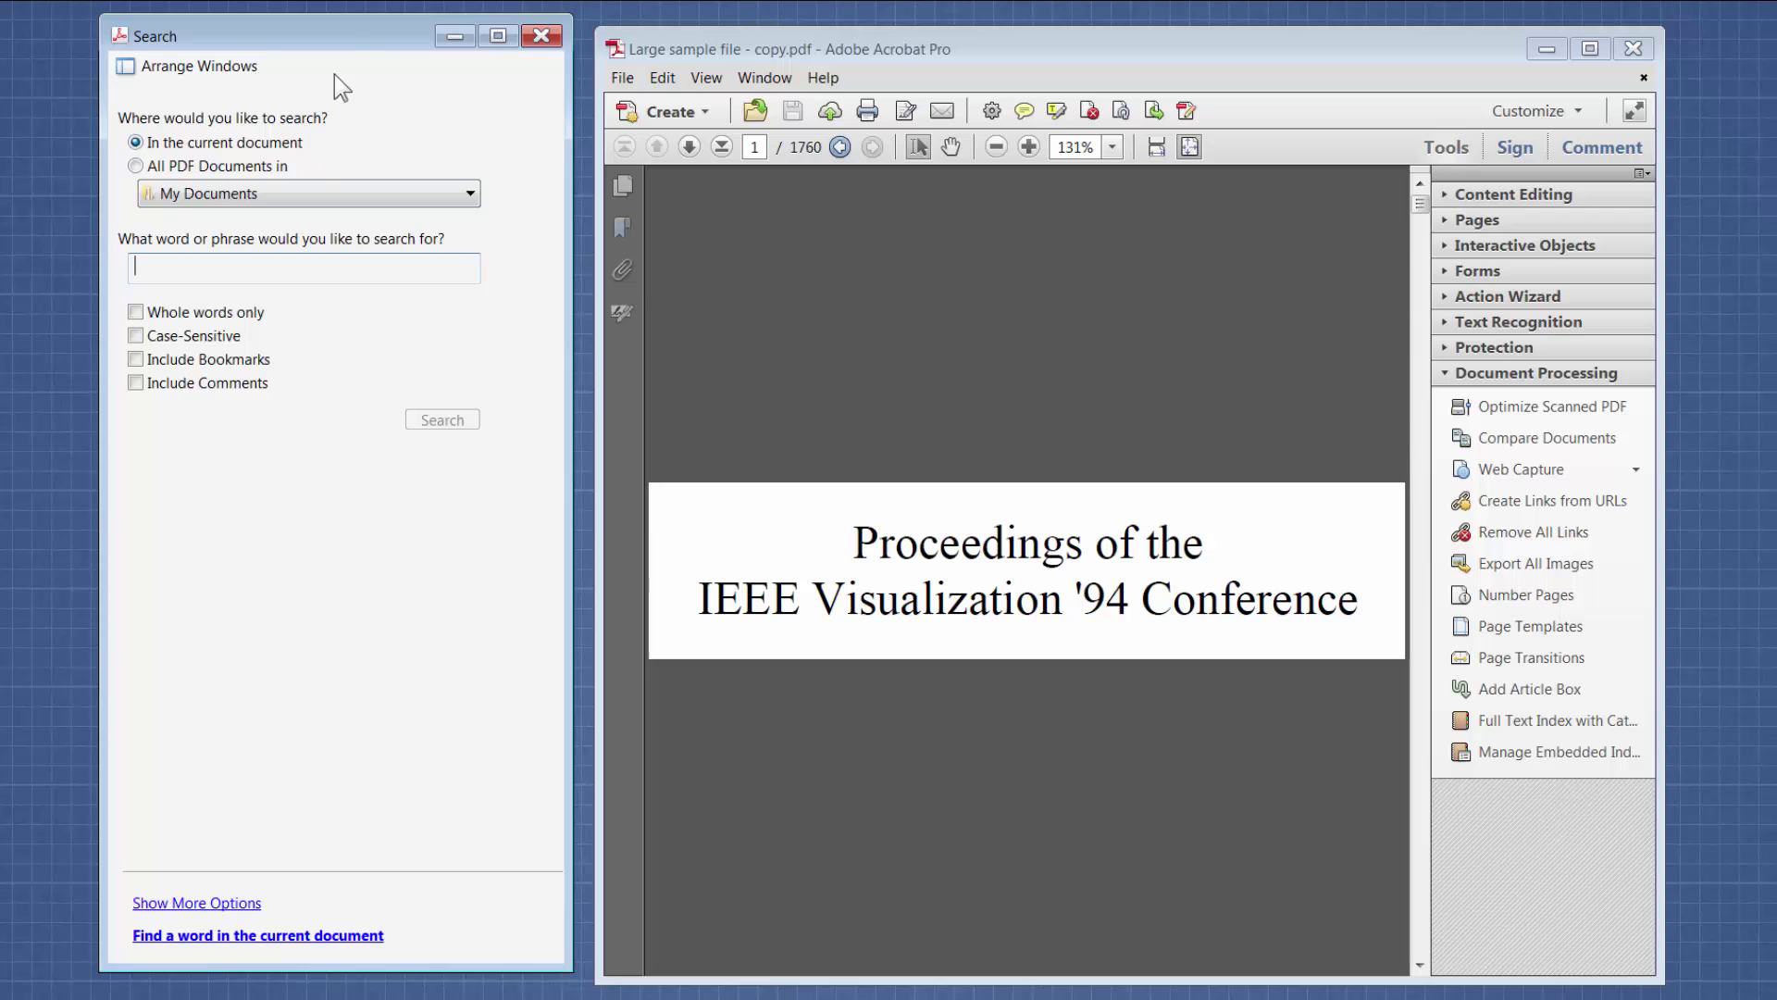
pyautogui.moveTo(348, 41); pyautogui.dragTo(363, 50)
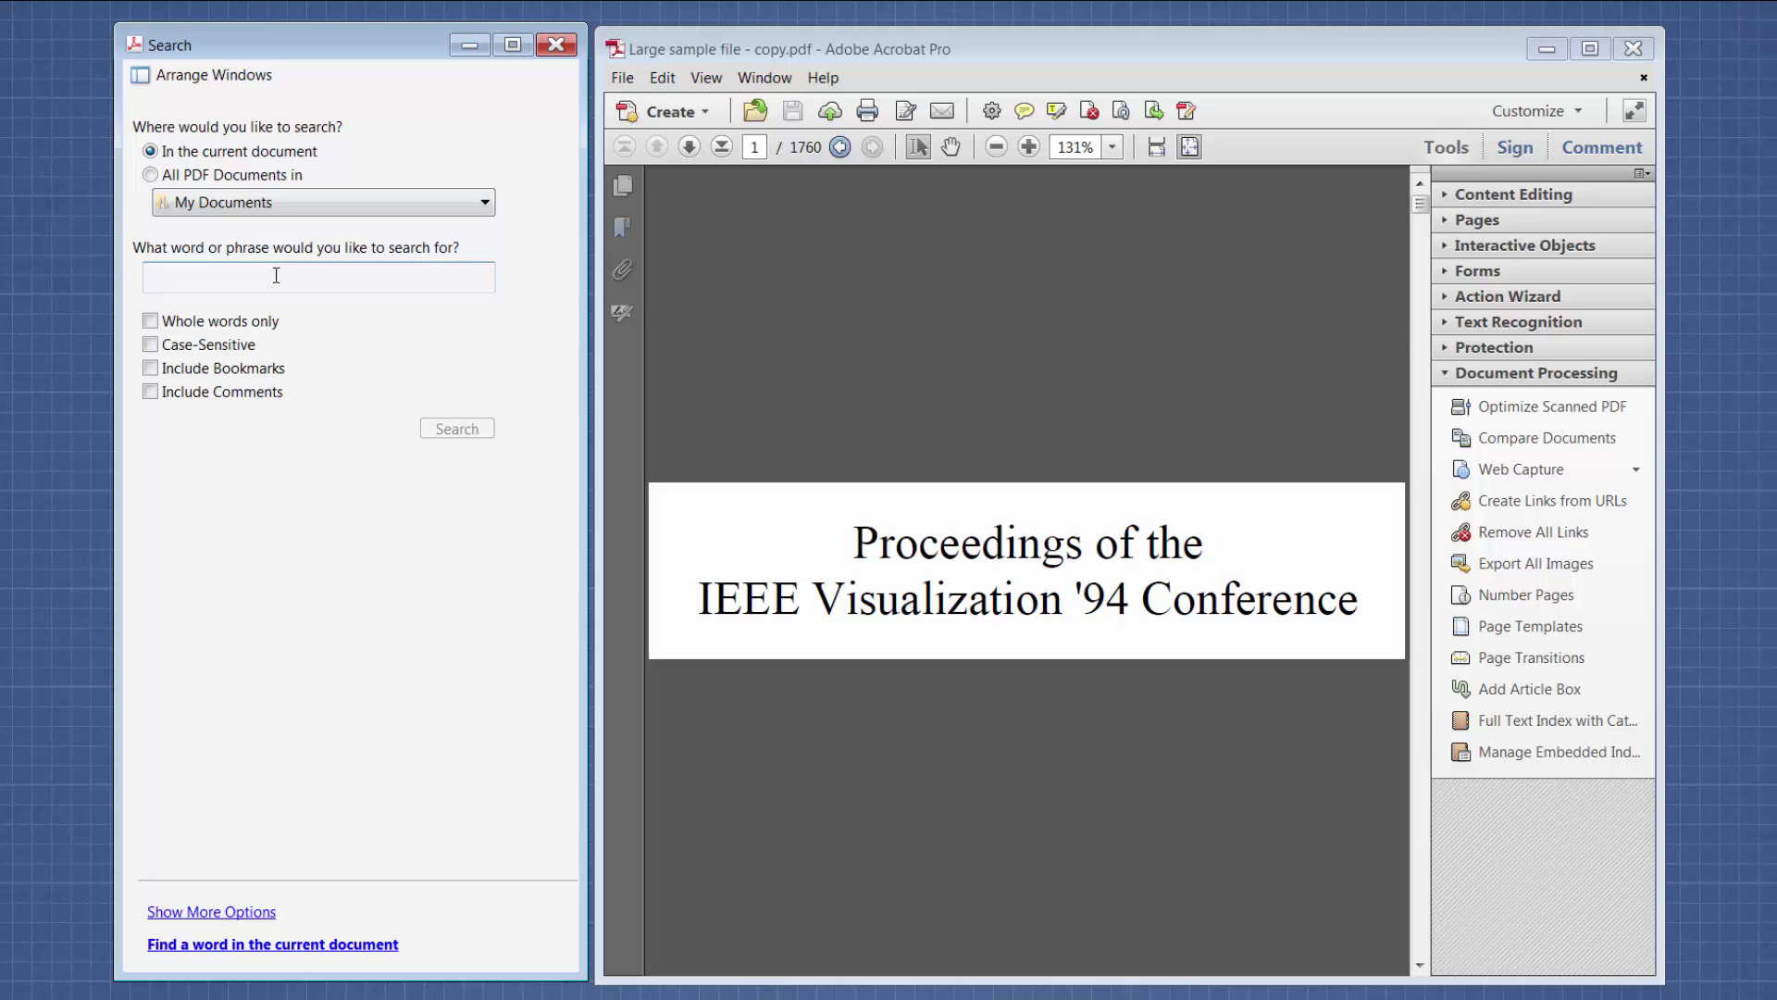
pyautogui.write('reading')
pyautogui.press('BackSpace')
pyautogui.press('BackSpace')
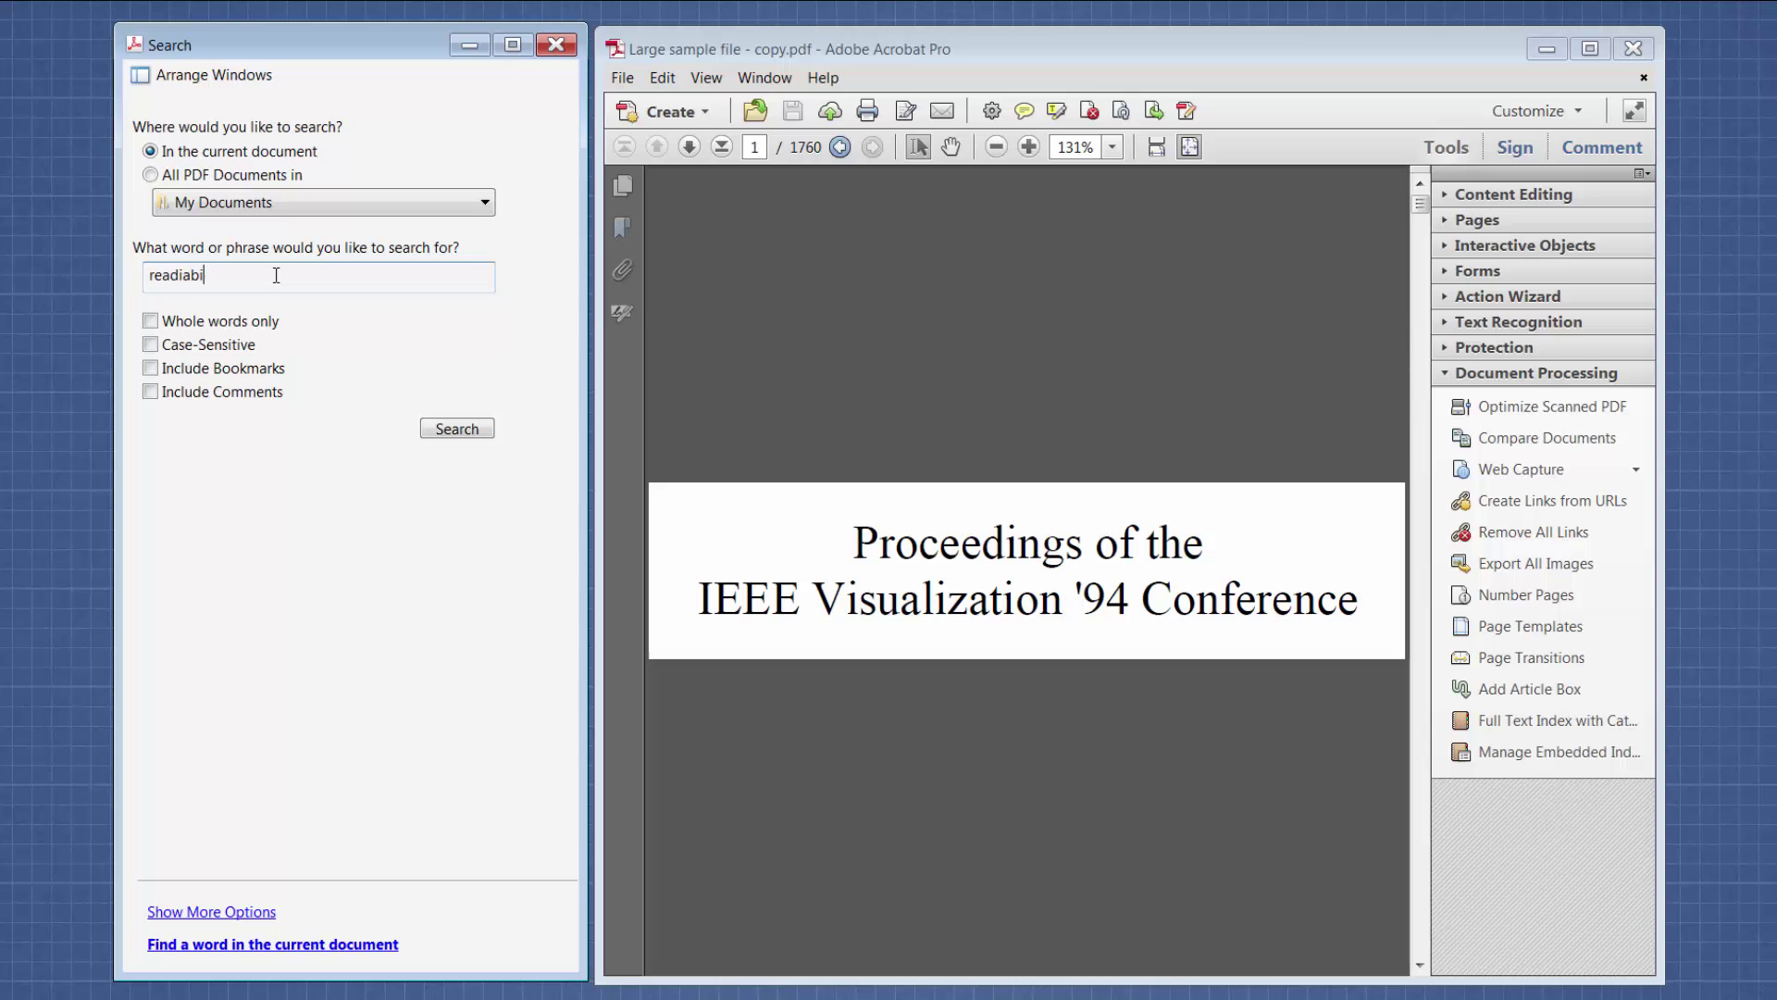
pyautogui.write('ability')
# Run the 'readability' search and step through the hits down to page 1737.
pyautogui.click(457, 428)
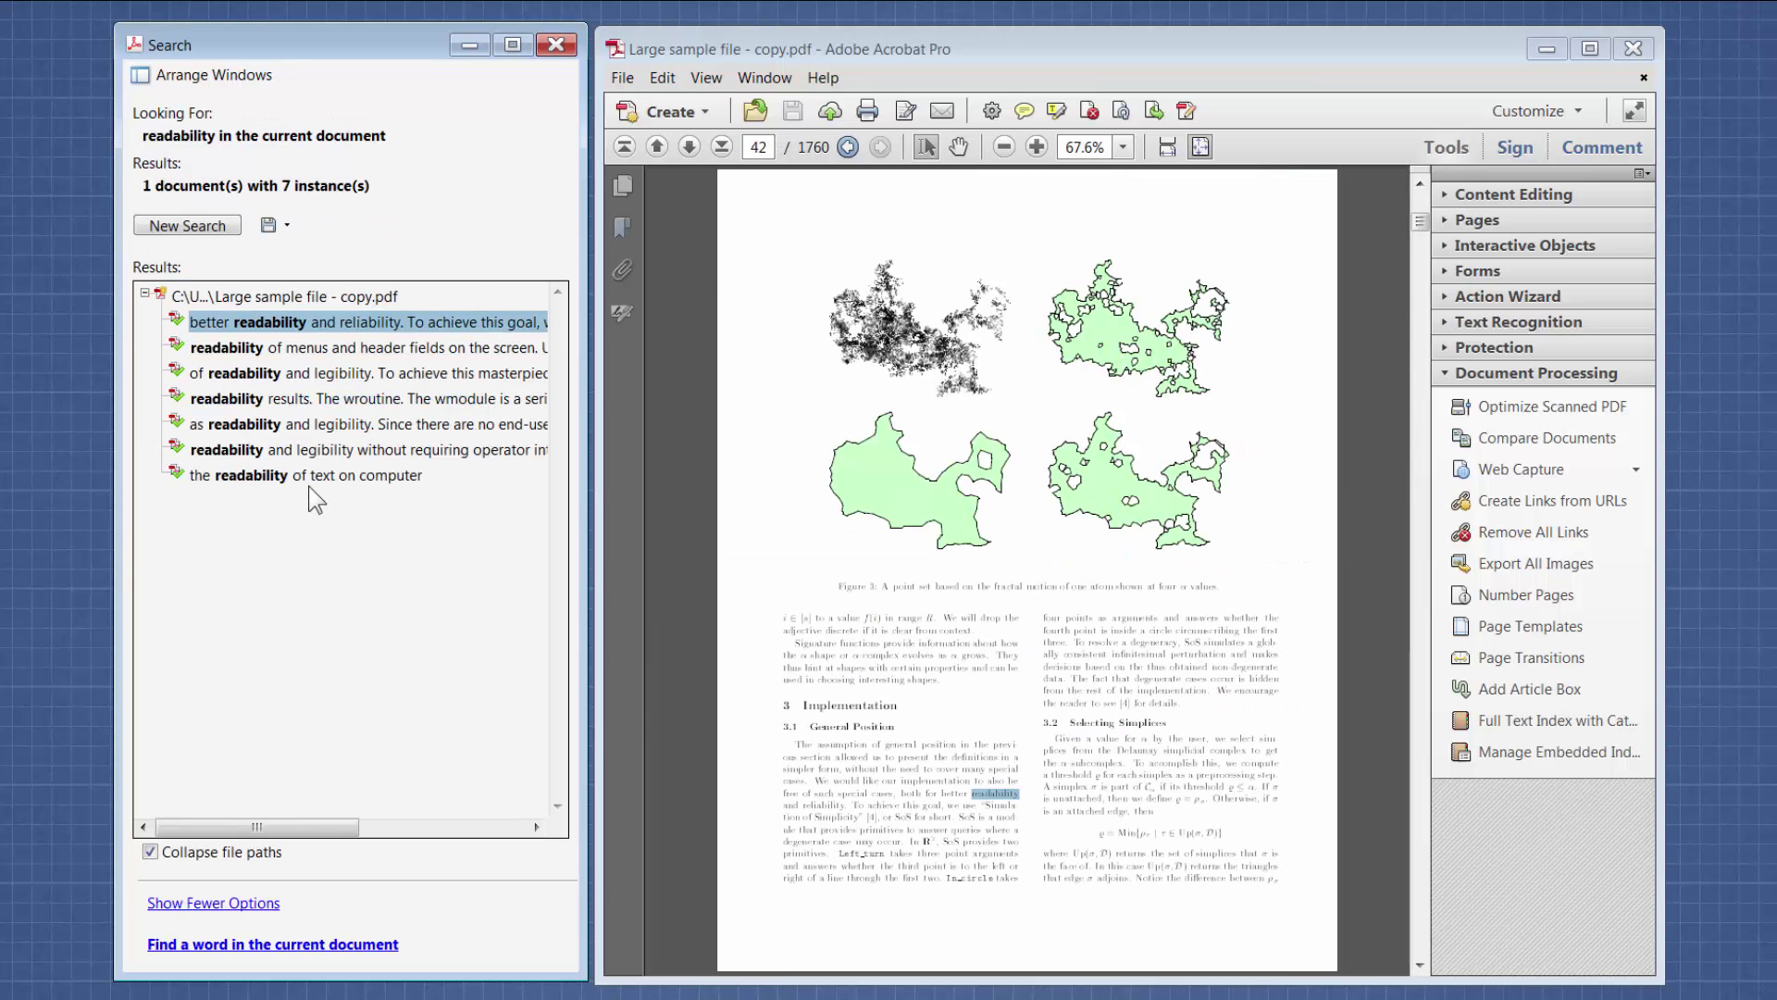
pyautogui.click(303, 348)
pyautogui.click(306, 374)
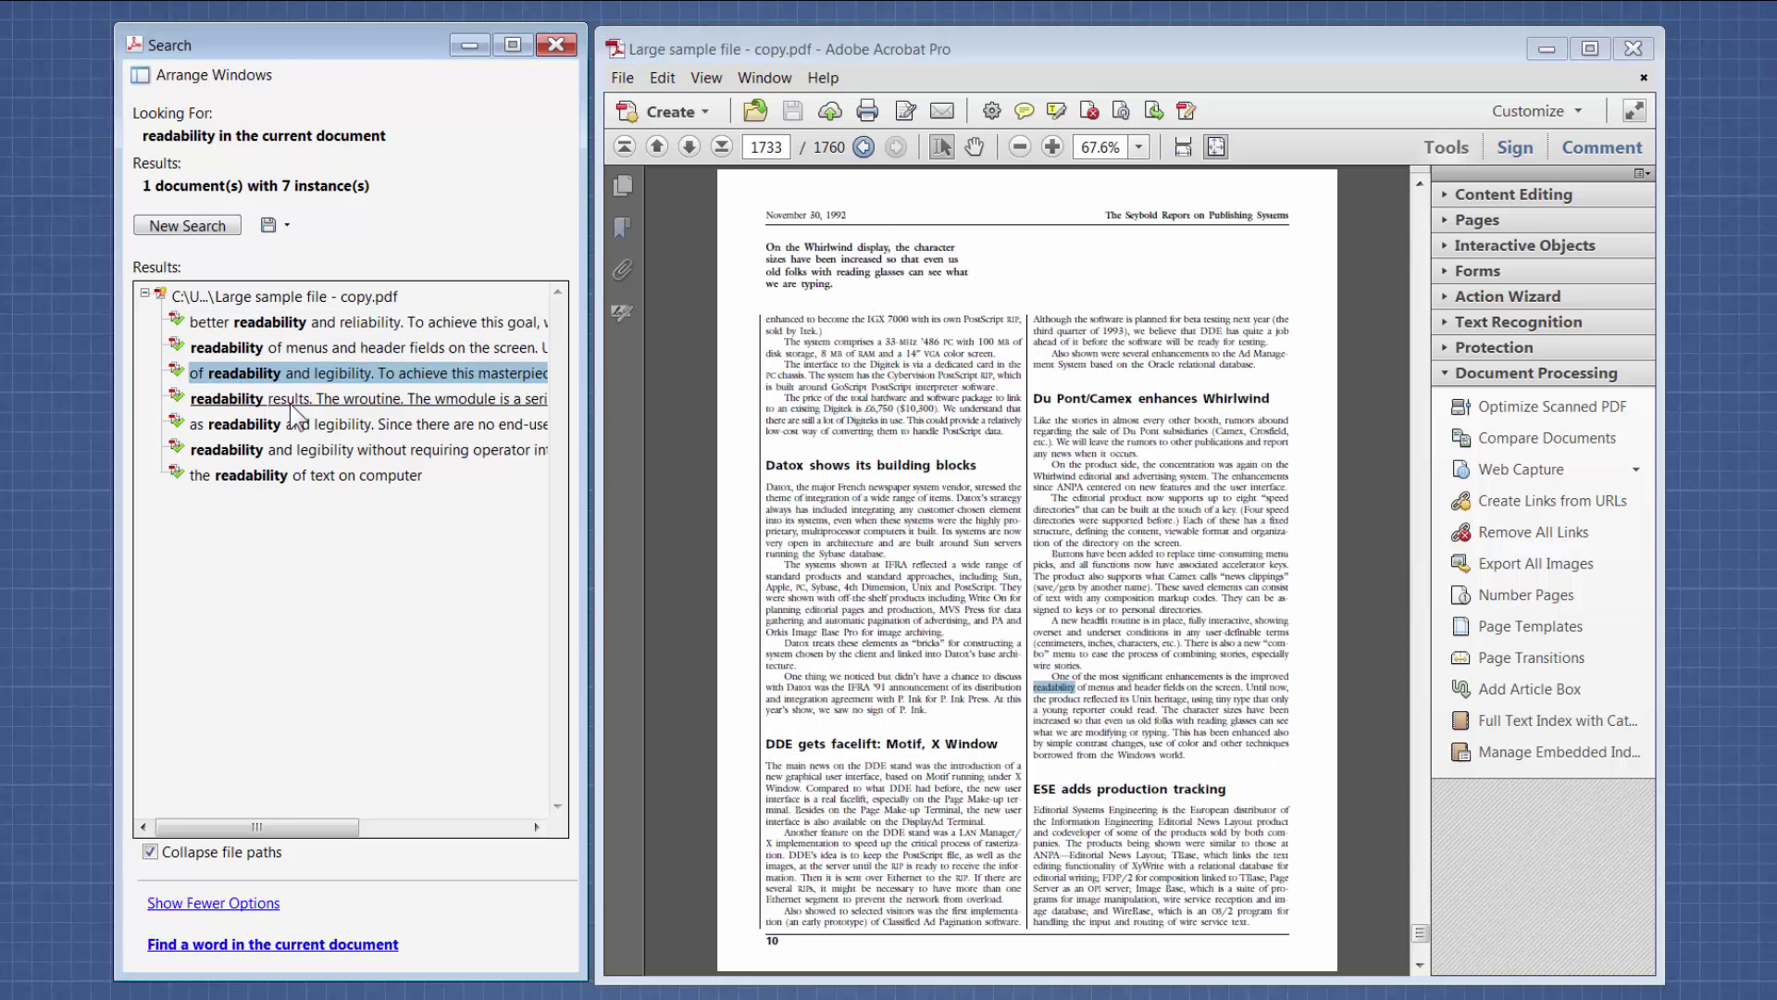
pyautogui.click(291, 404)
pyautogui.click(286, 424)
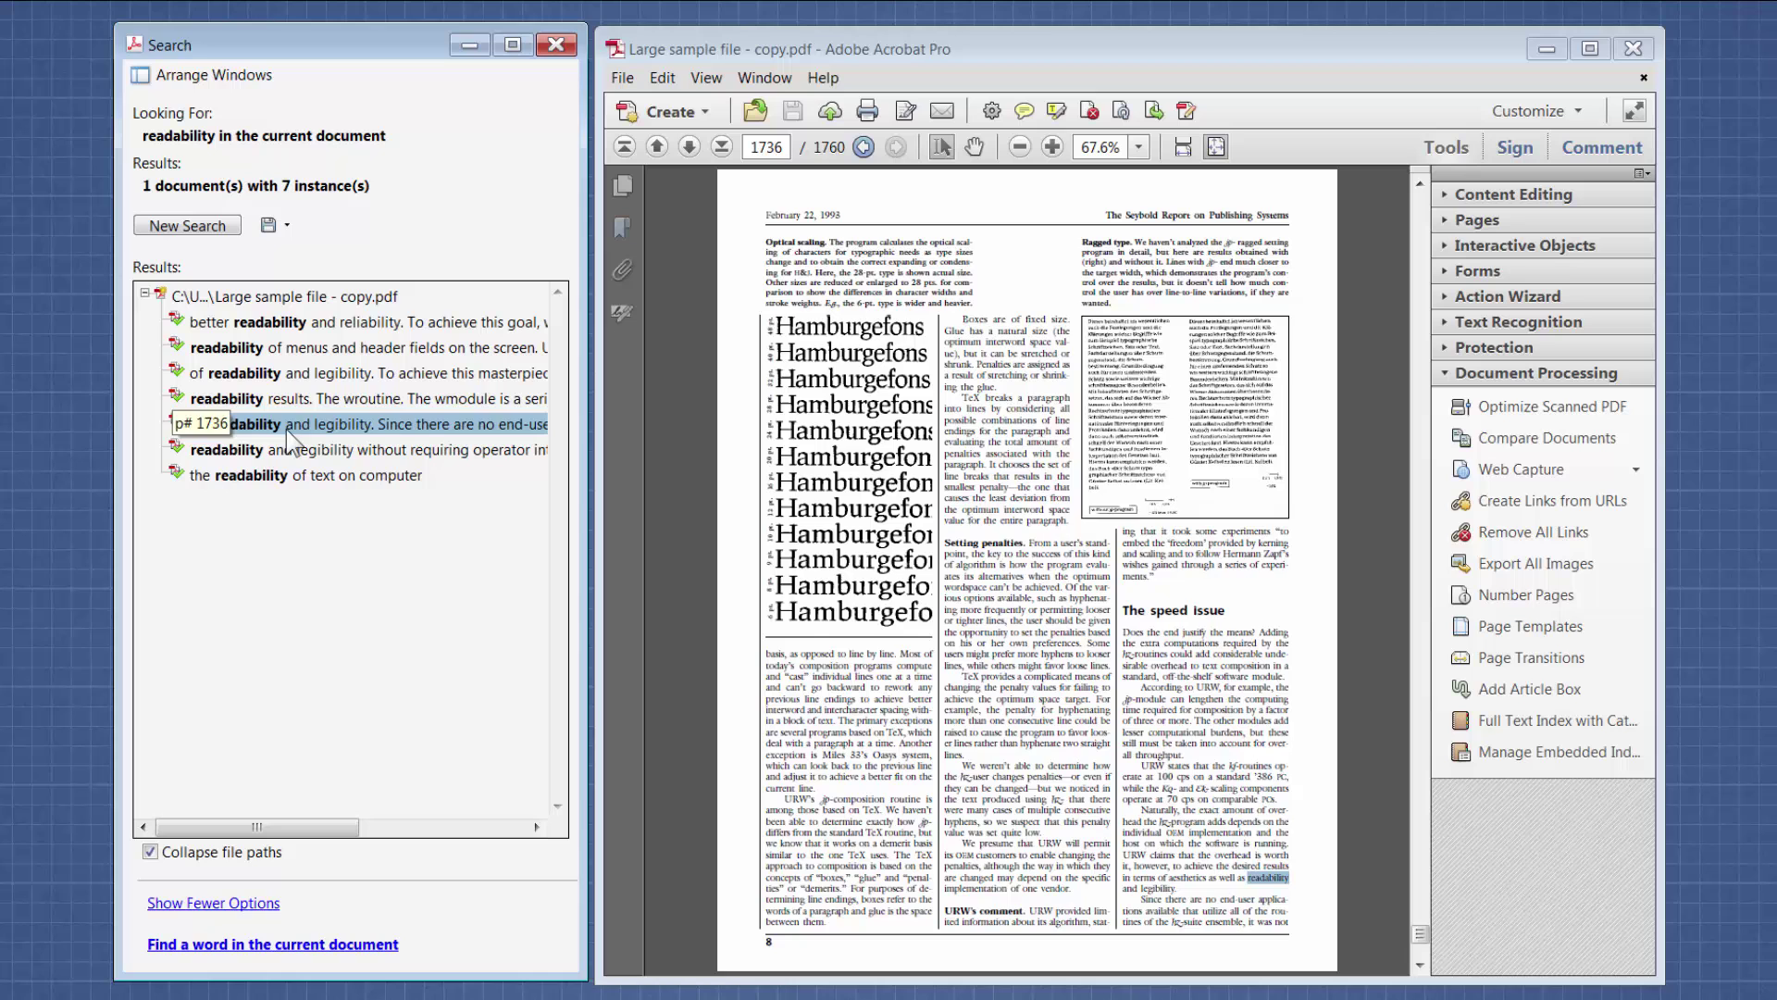
pyautogui.click(289, 451)
pyautogui.click(293, 476)
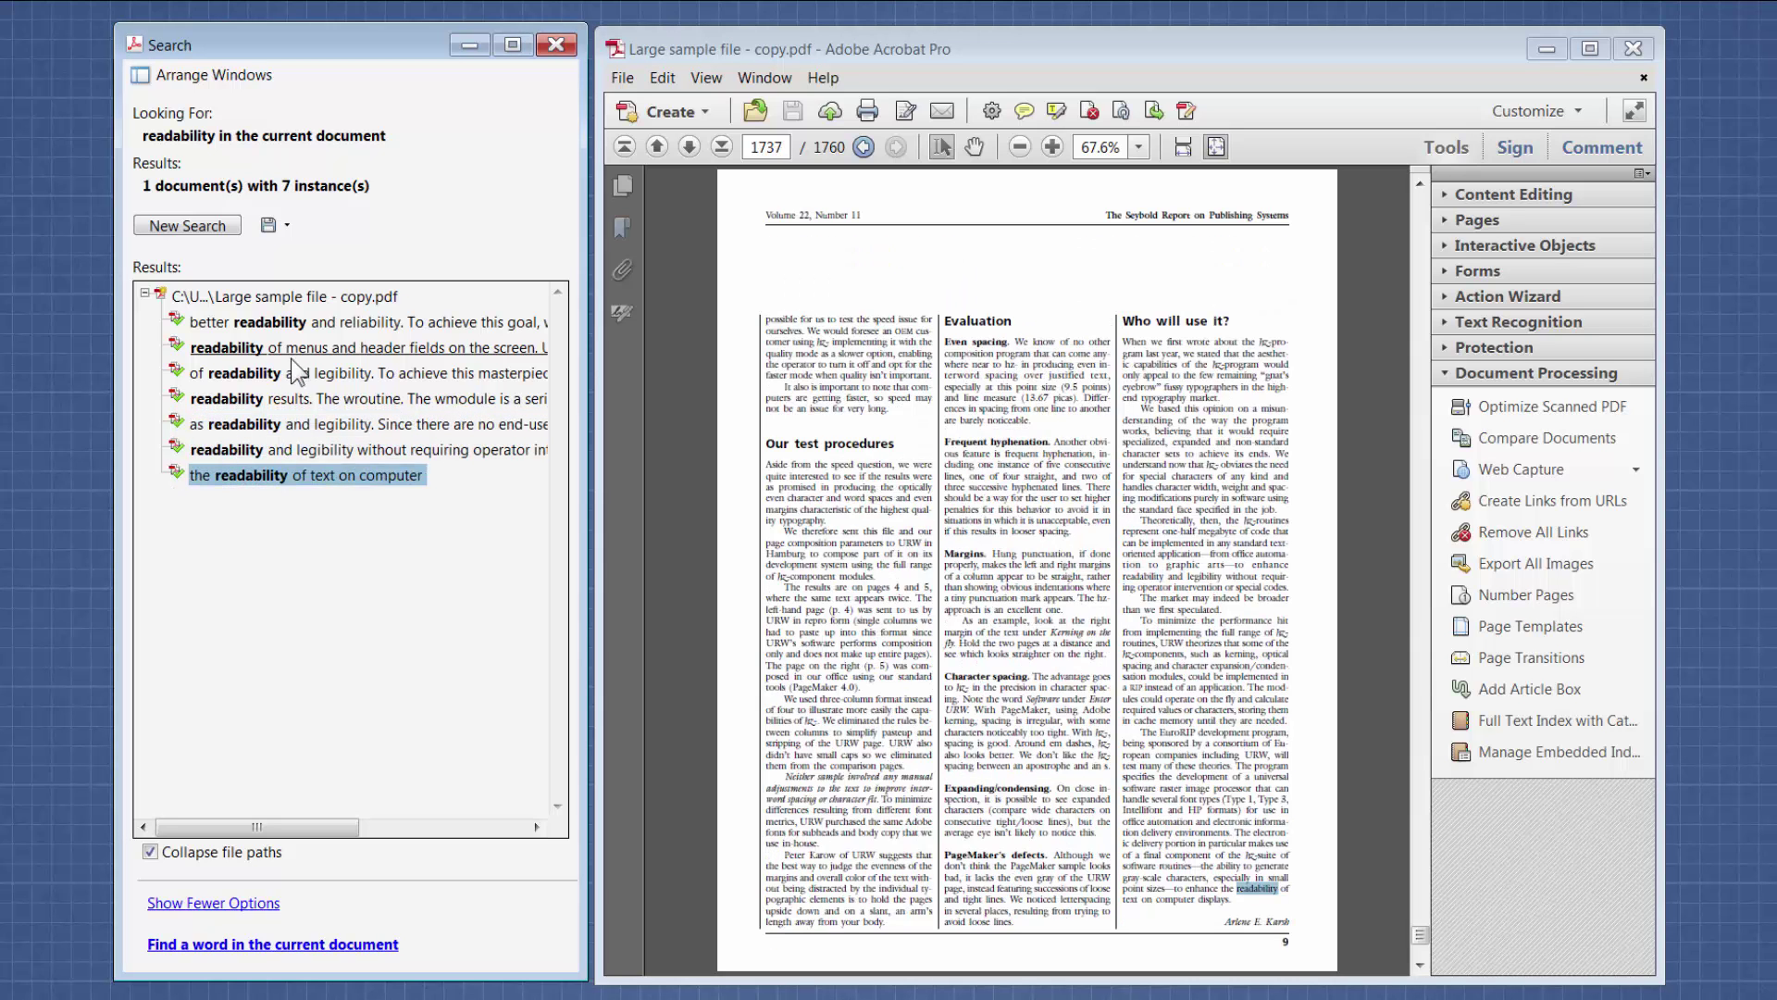
# Revisit the hits on pages 1581, 1736 and 1737, then close the Search window.
pyautogui.click(292, 372)
pyautogui.click(292, 350)
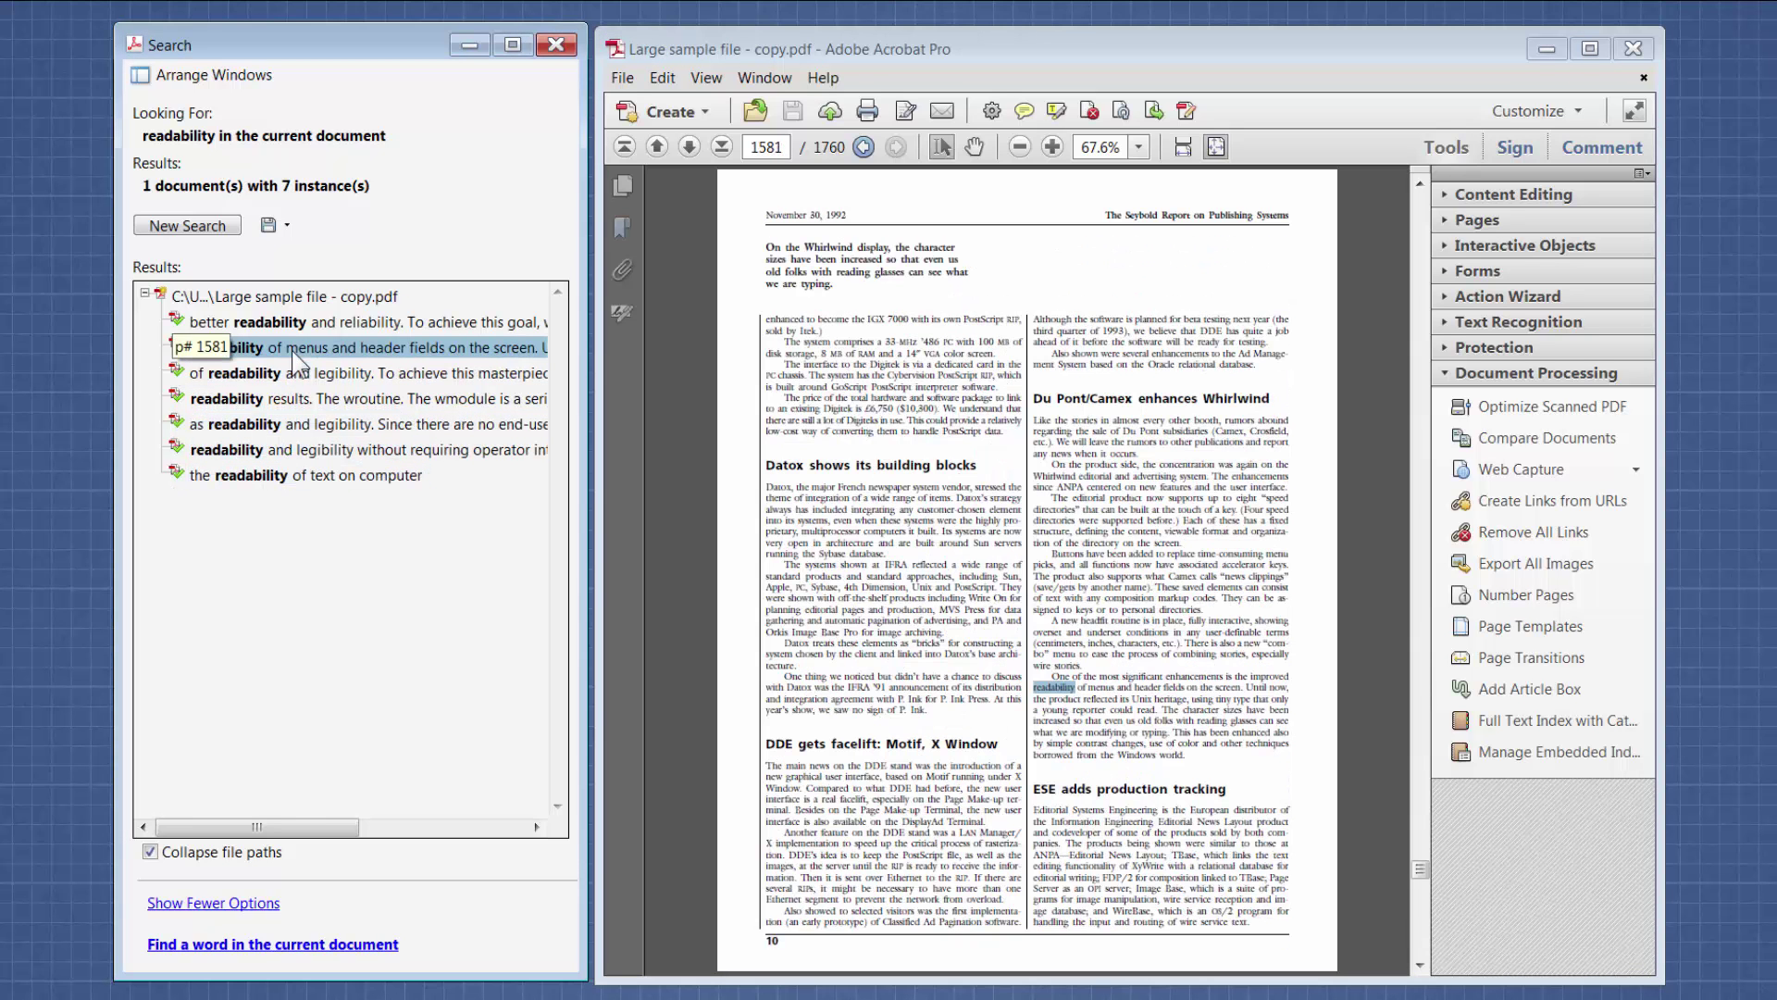
pyautogui.click(300, 416)
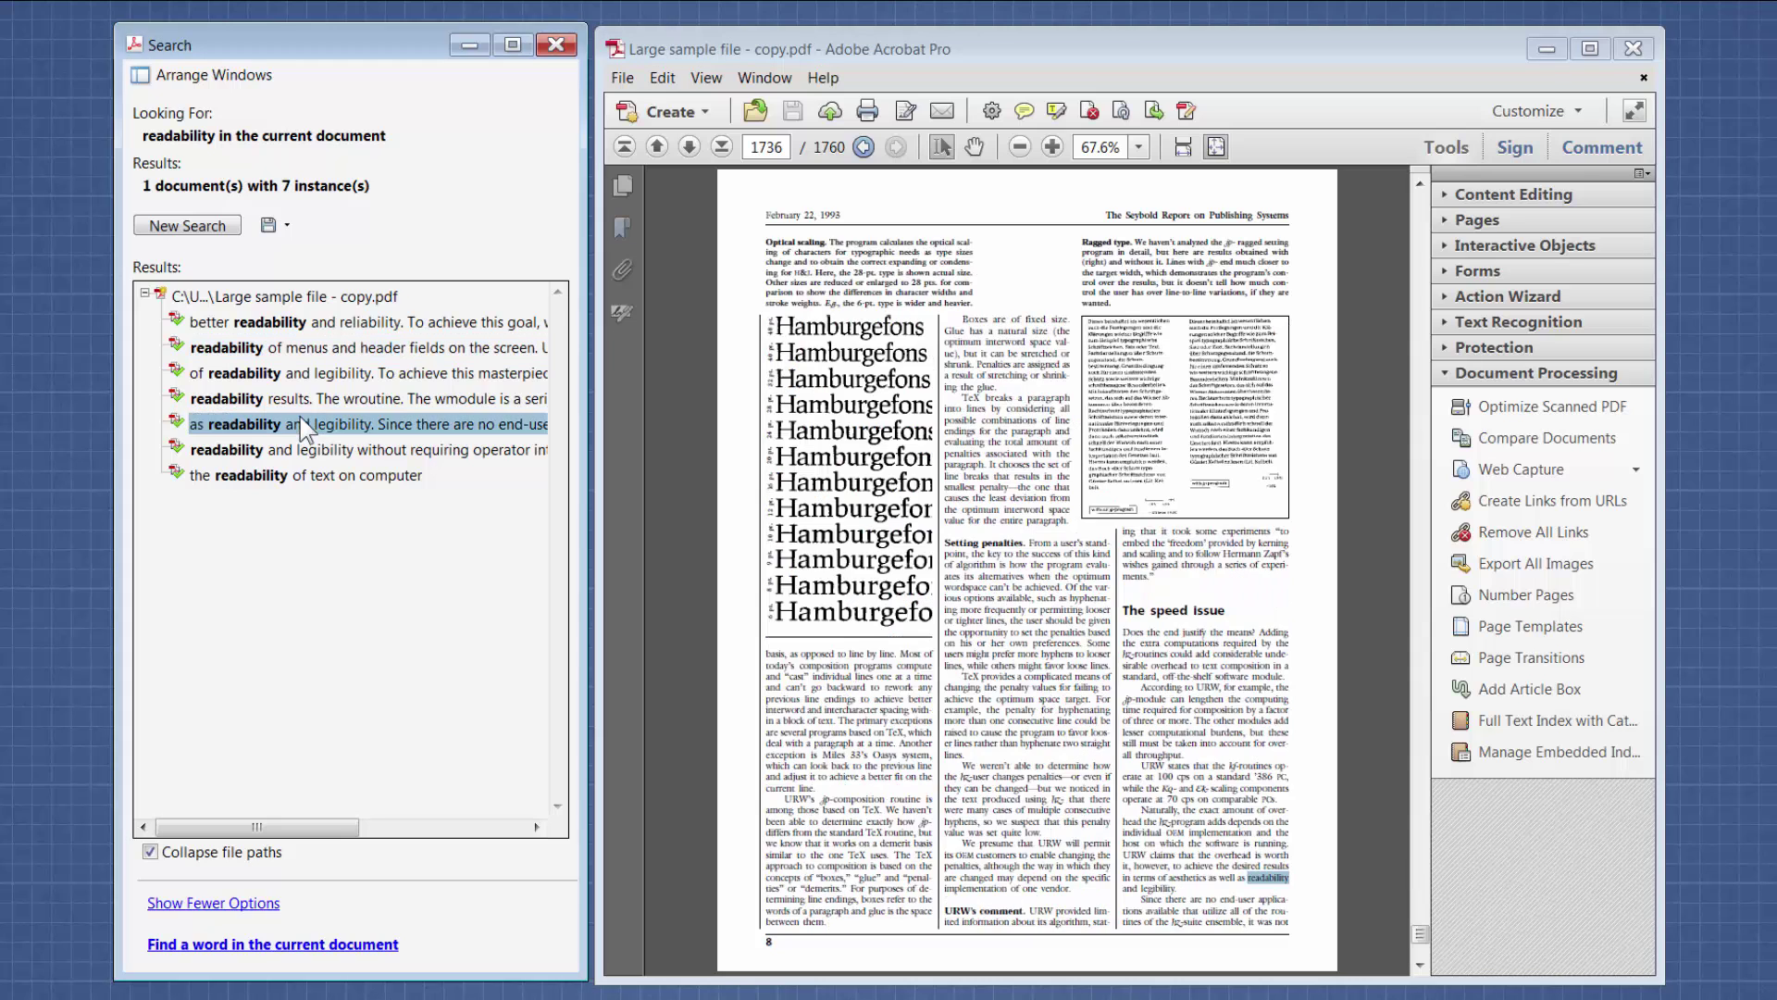
pyautogui.click(300, 451)
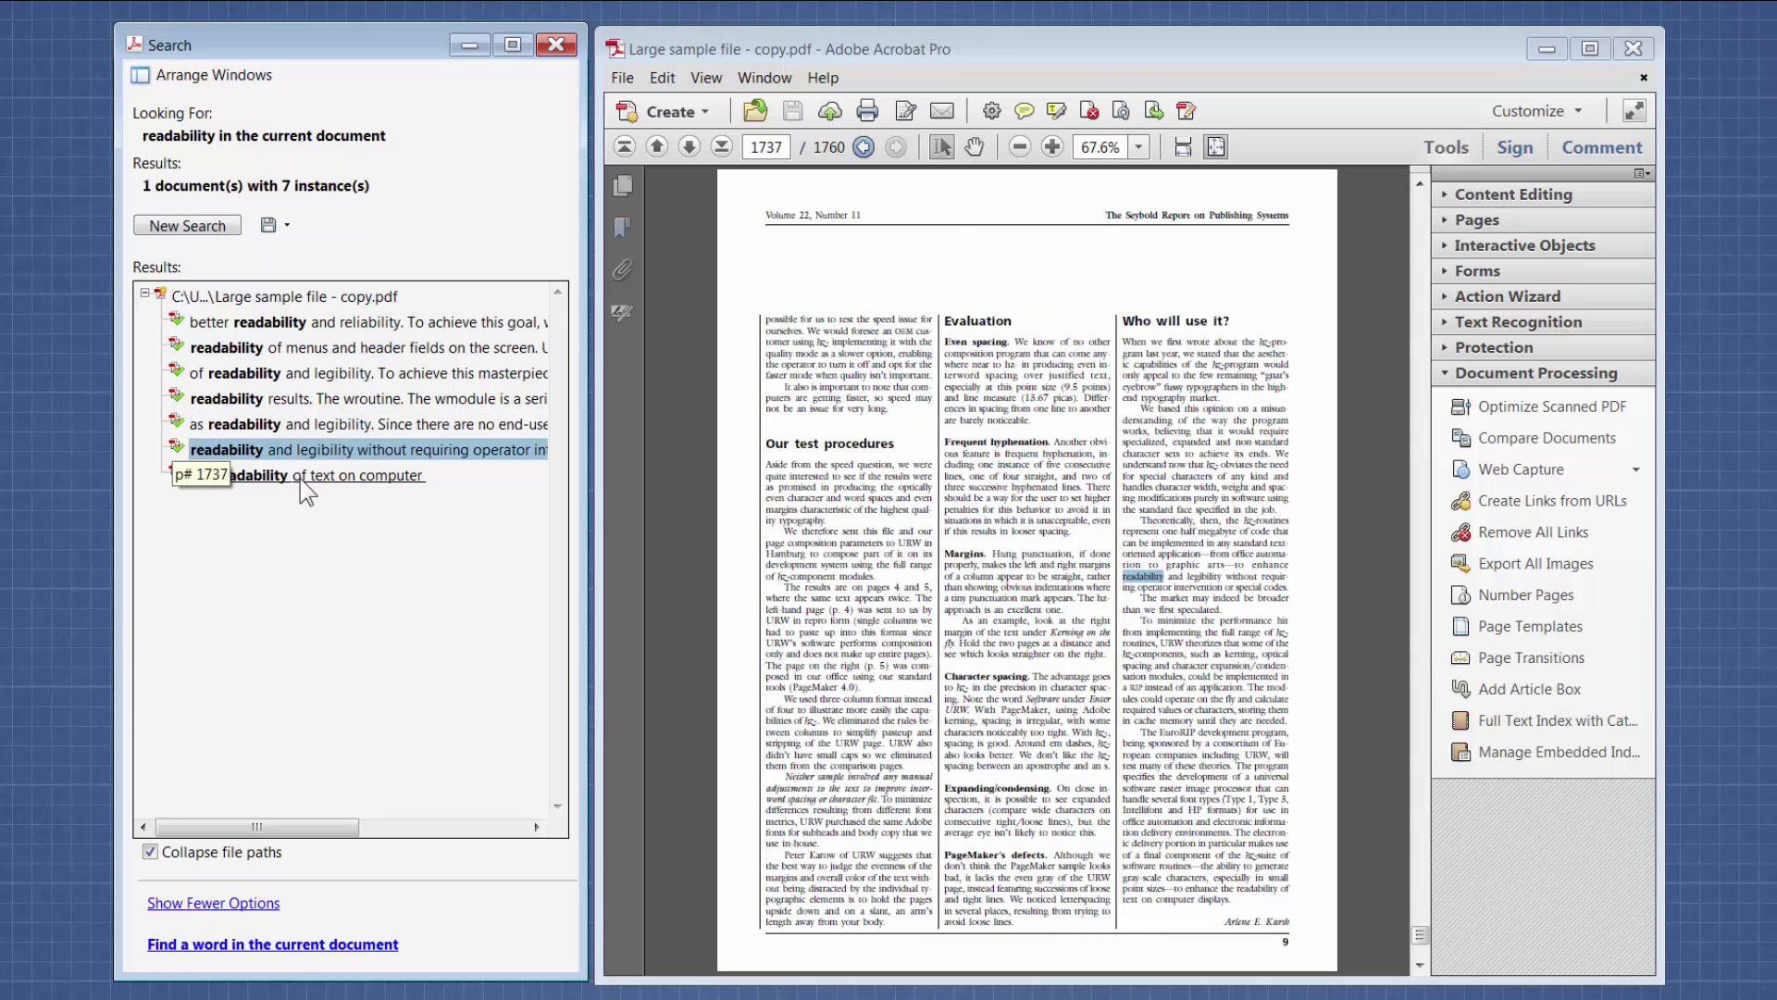
pyautogui.click(300, 480)
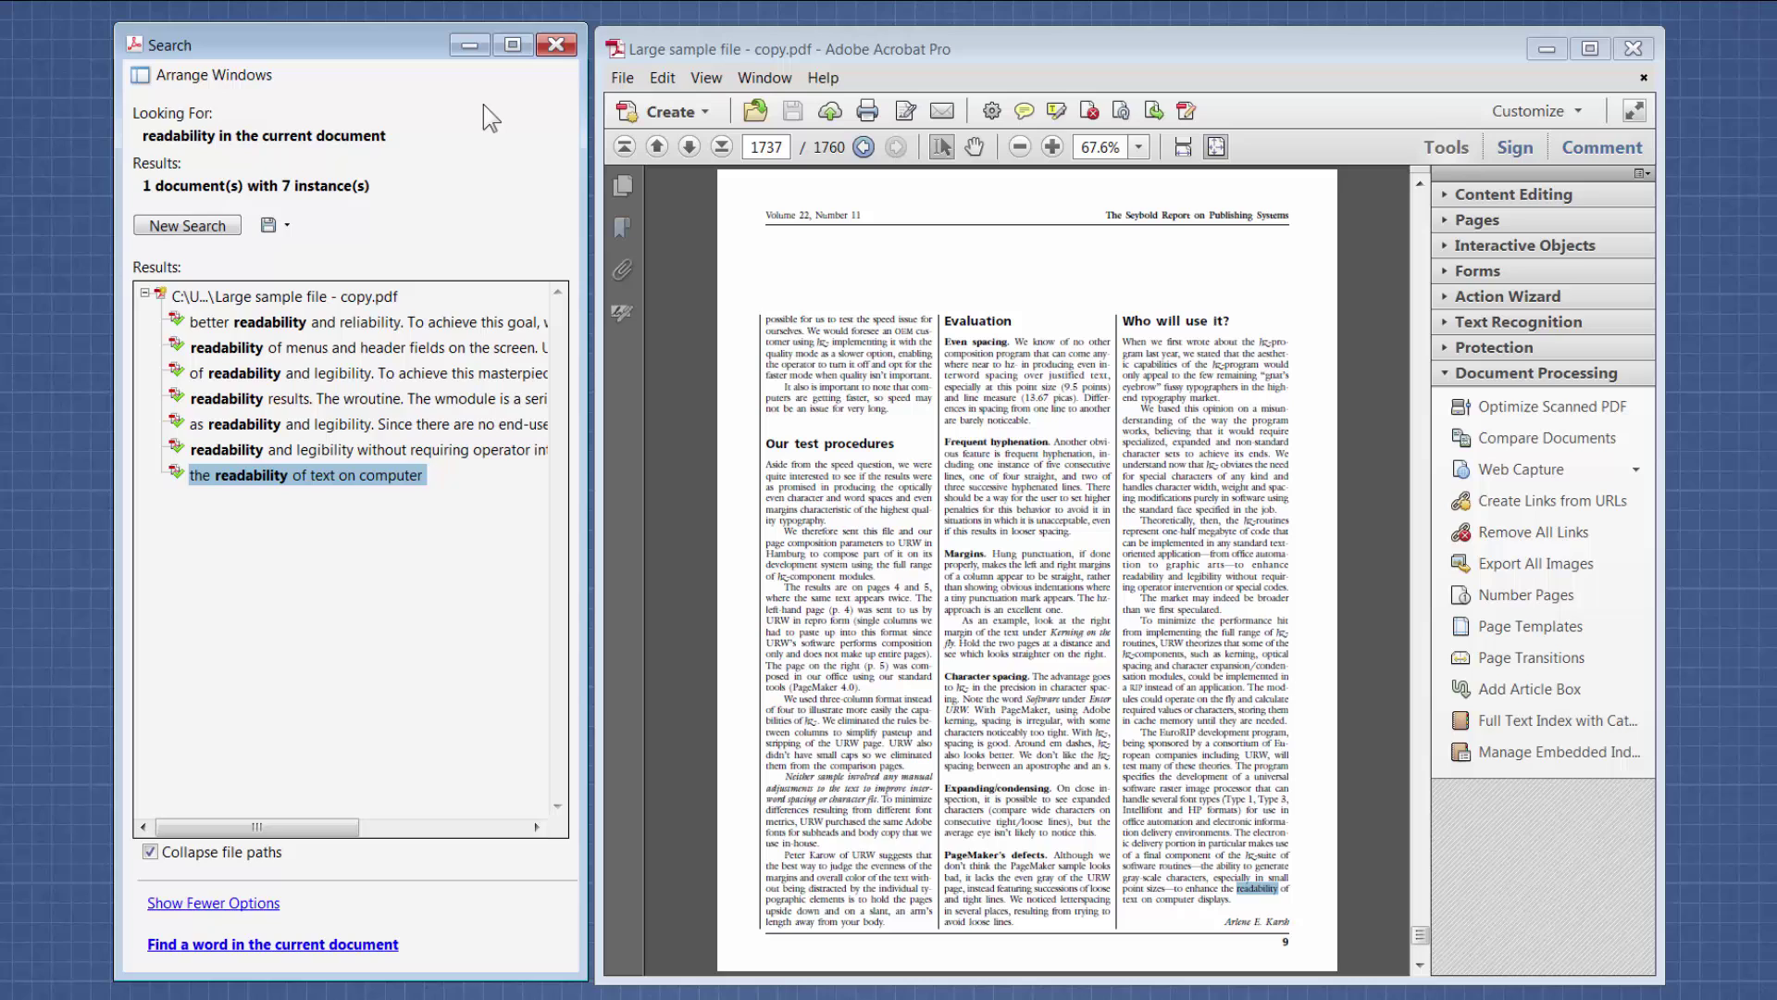
pyautogui.click(553, 45)
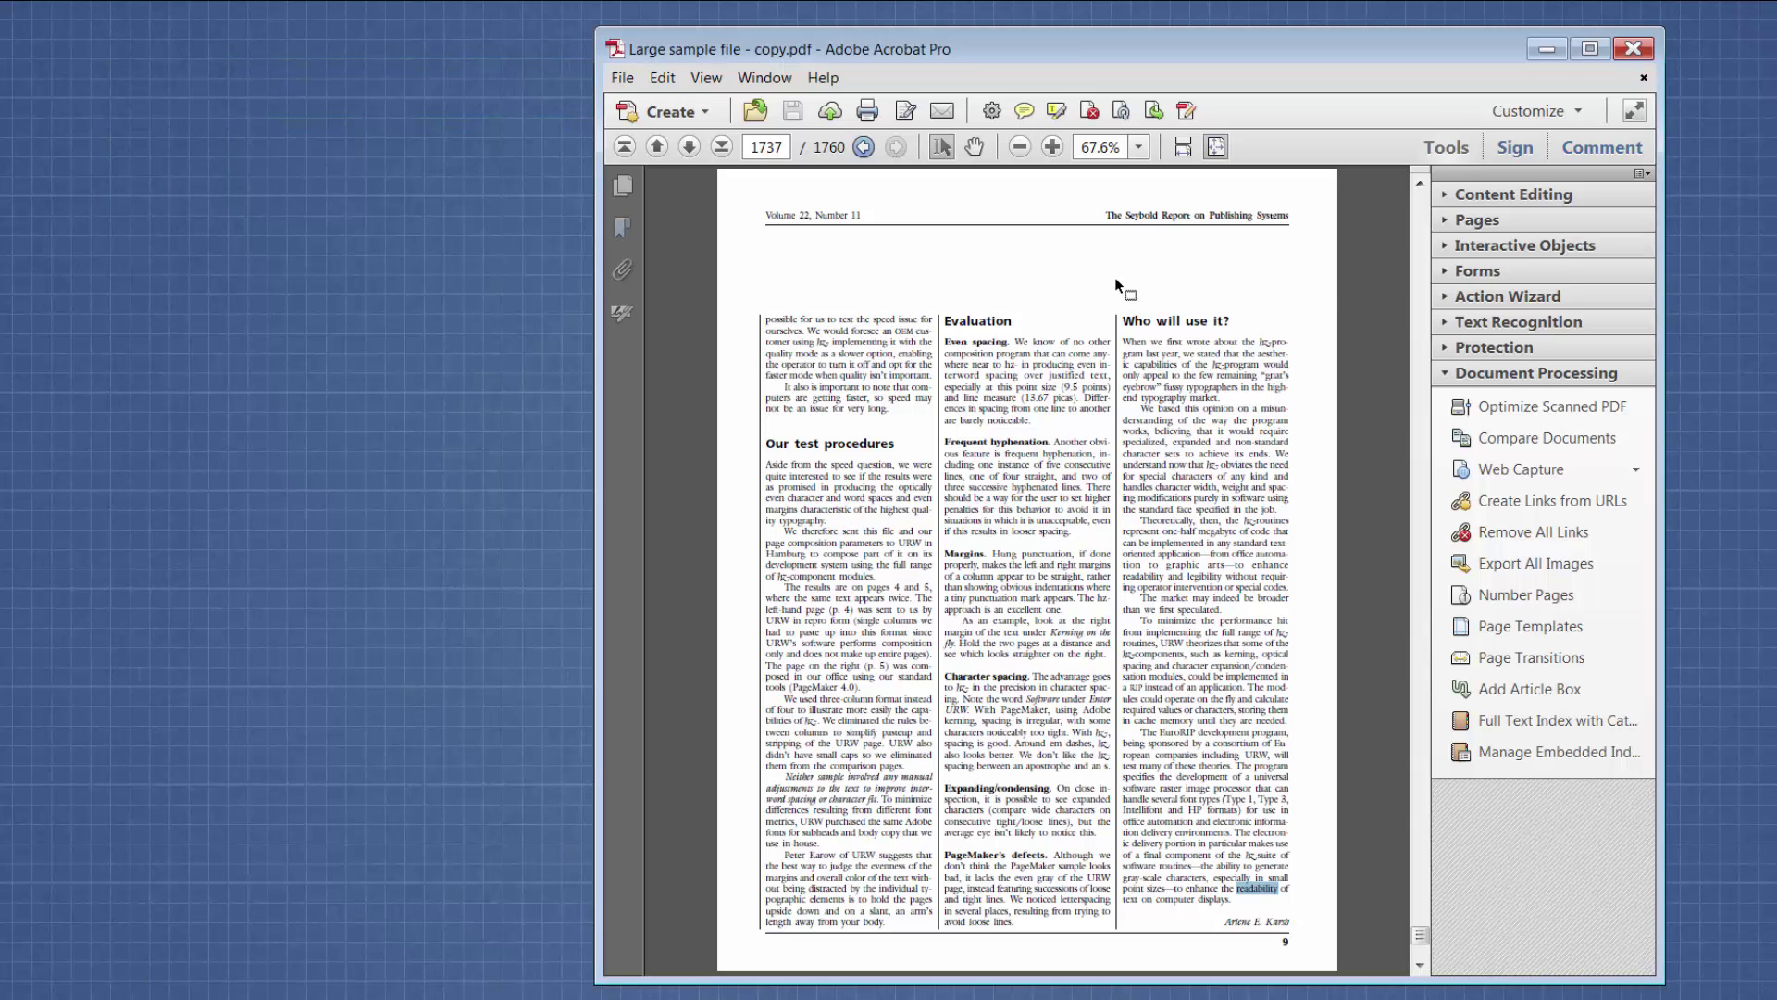
# Remove the embedded search index through Manage Embedded Index.
pyautogui.click(1500, 755)
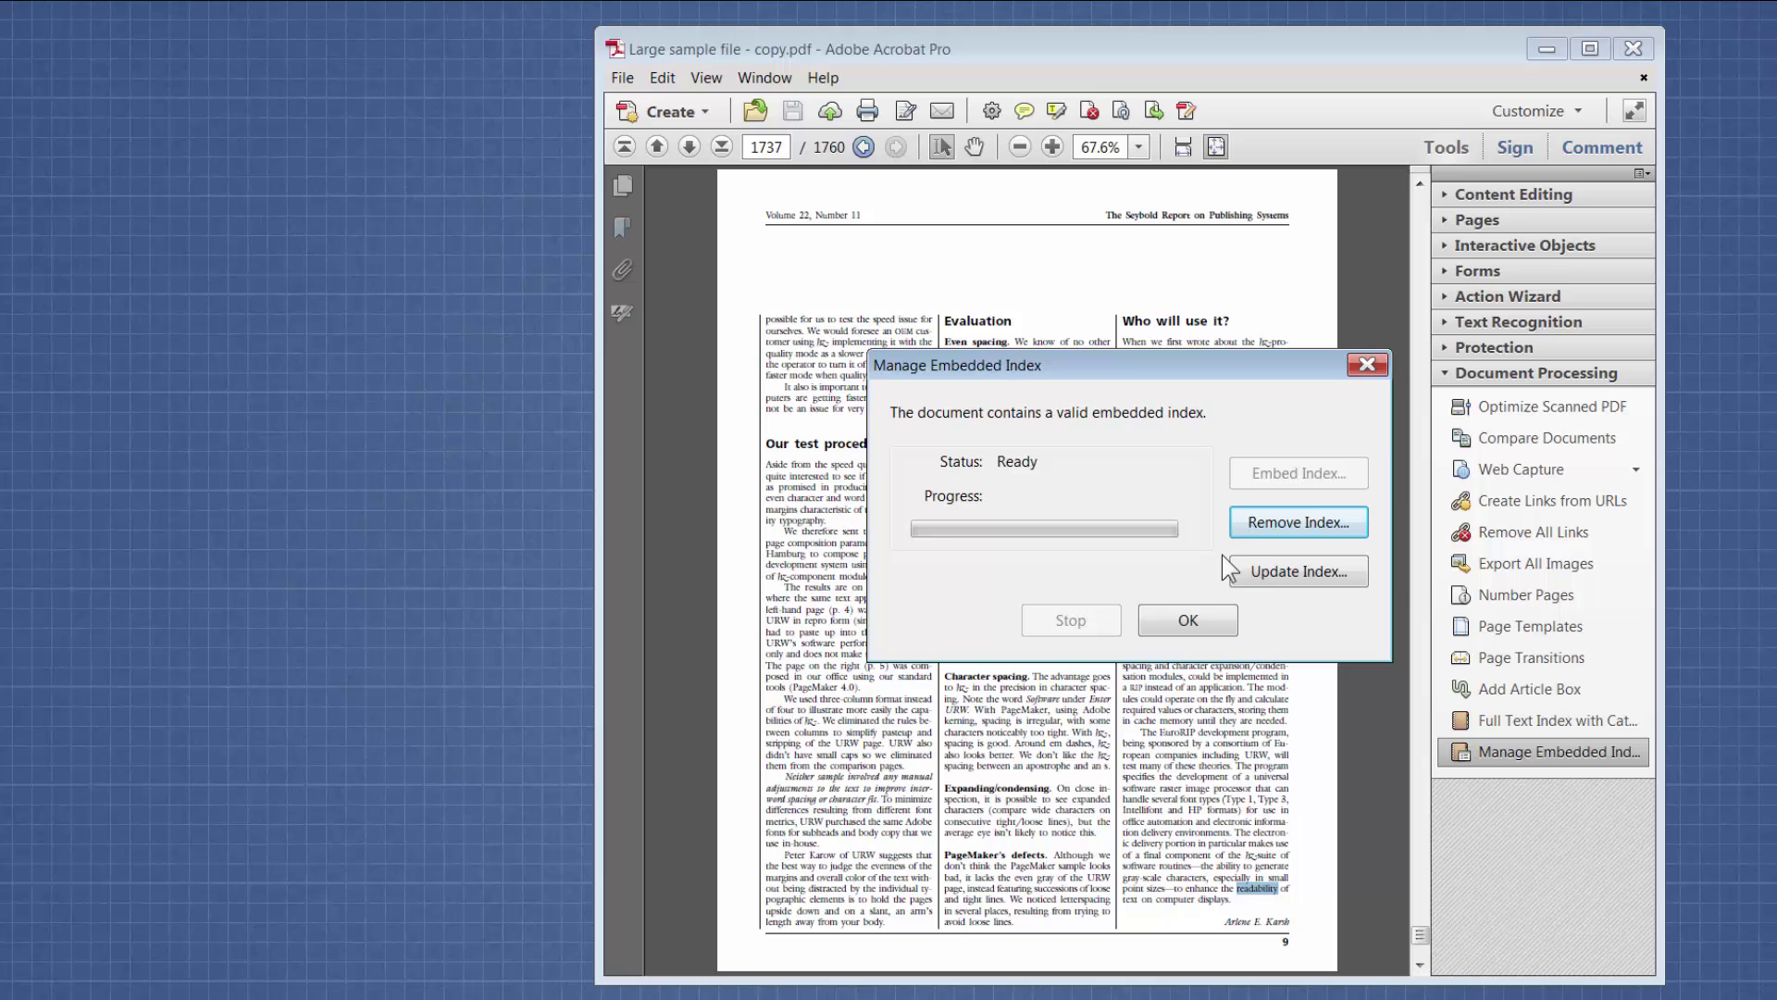
pyautogui.click(1264, 524)
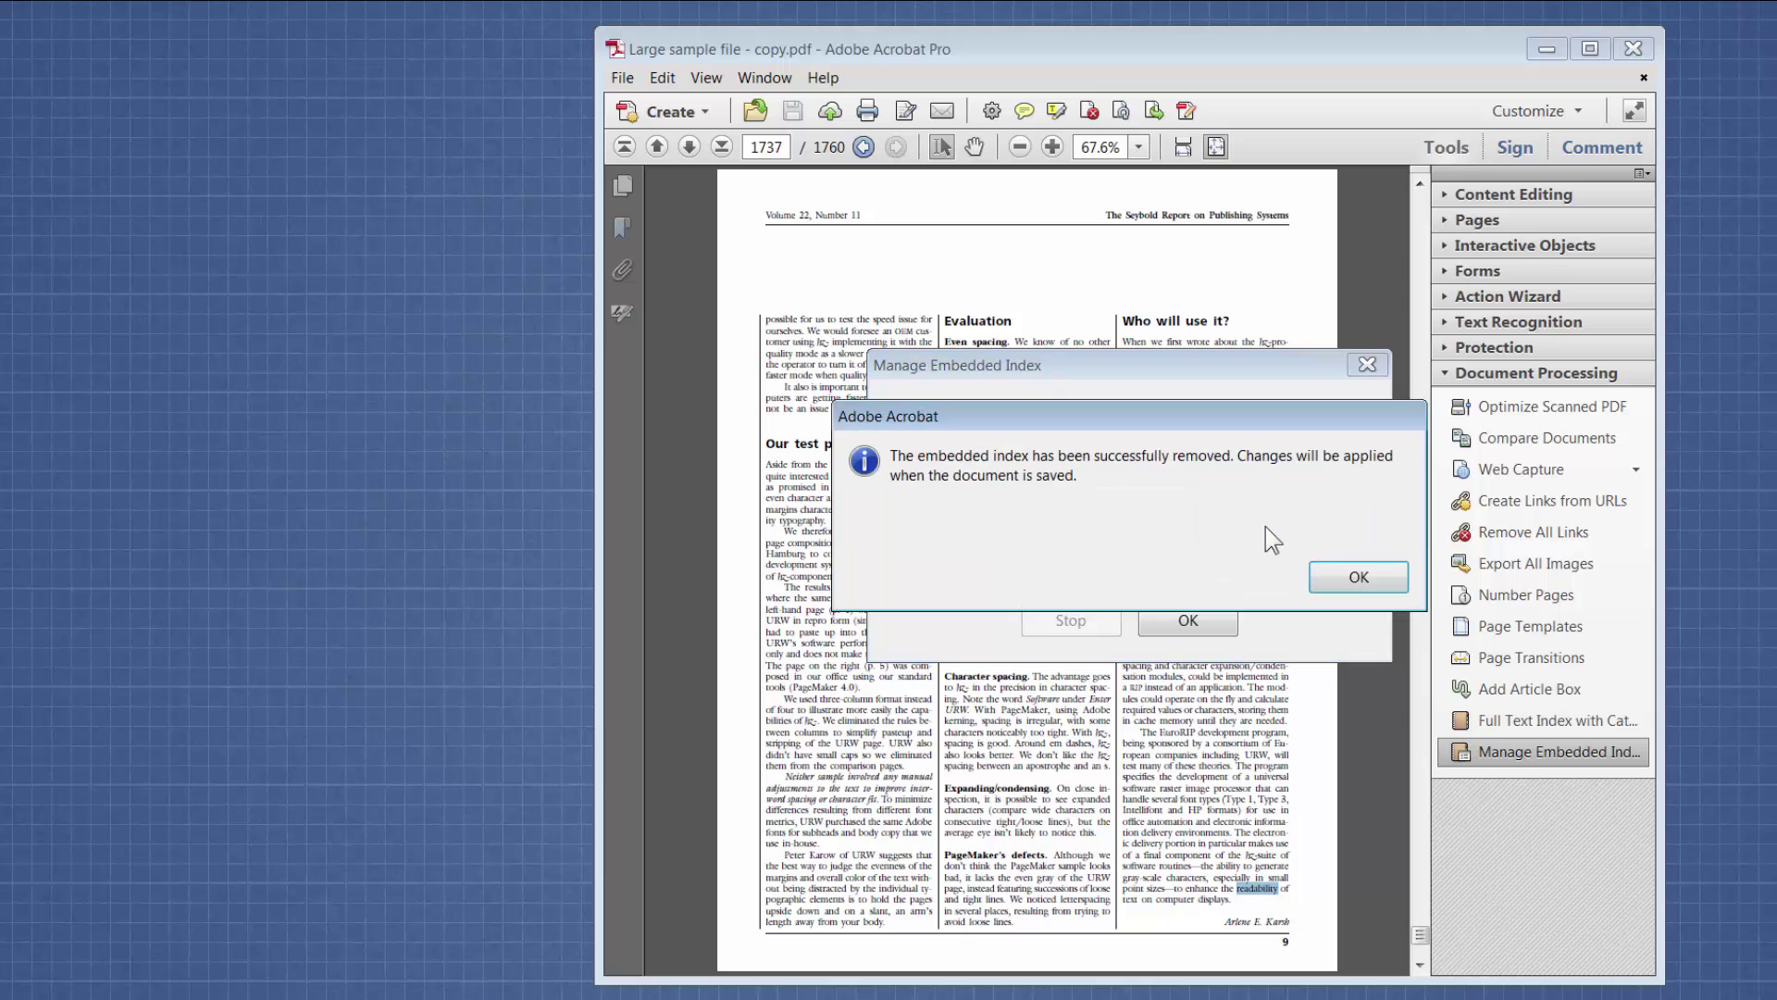
pyautogui.click(1352, 576)
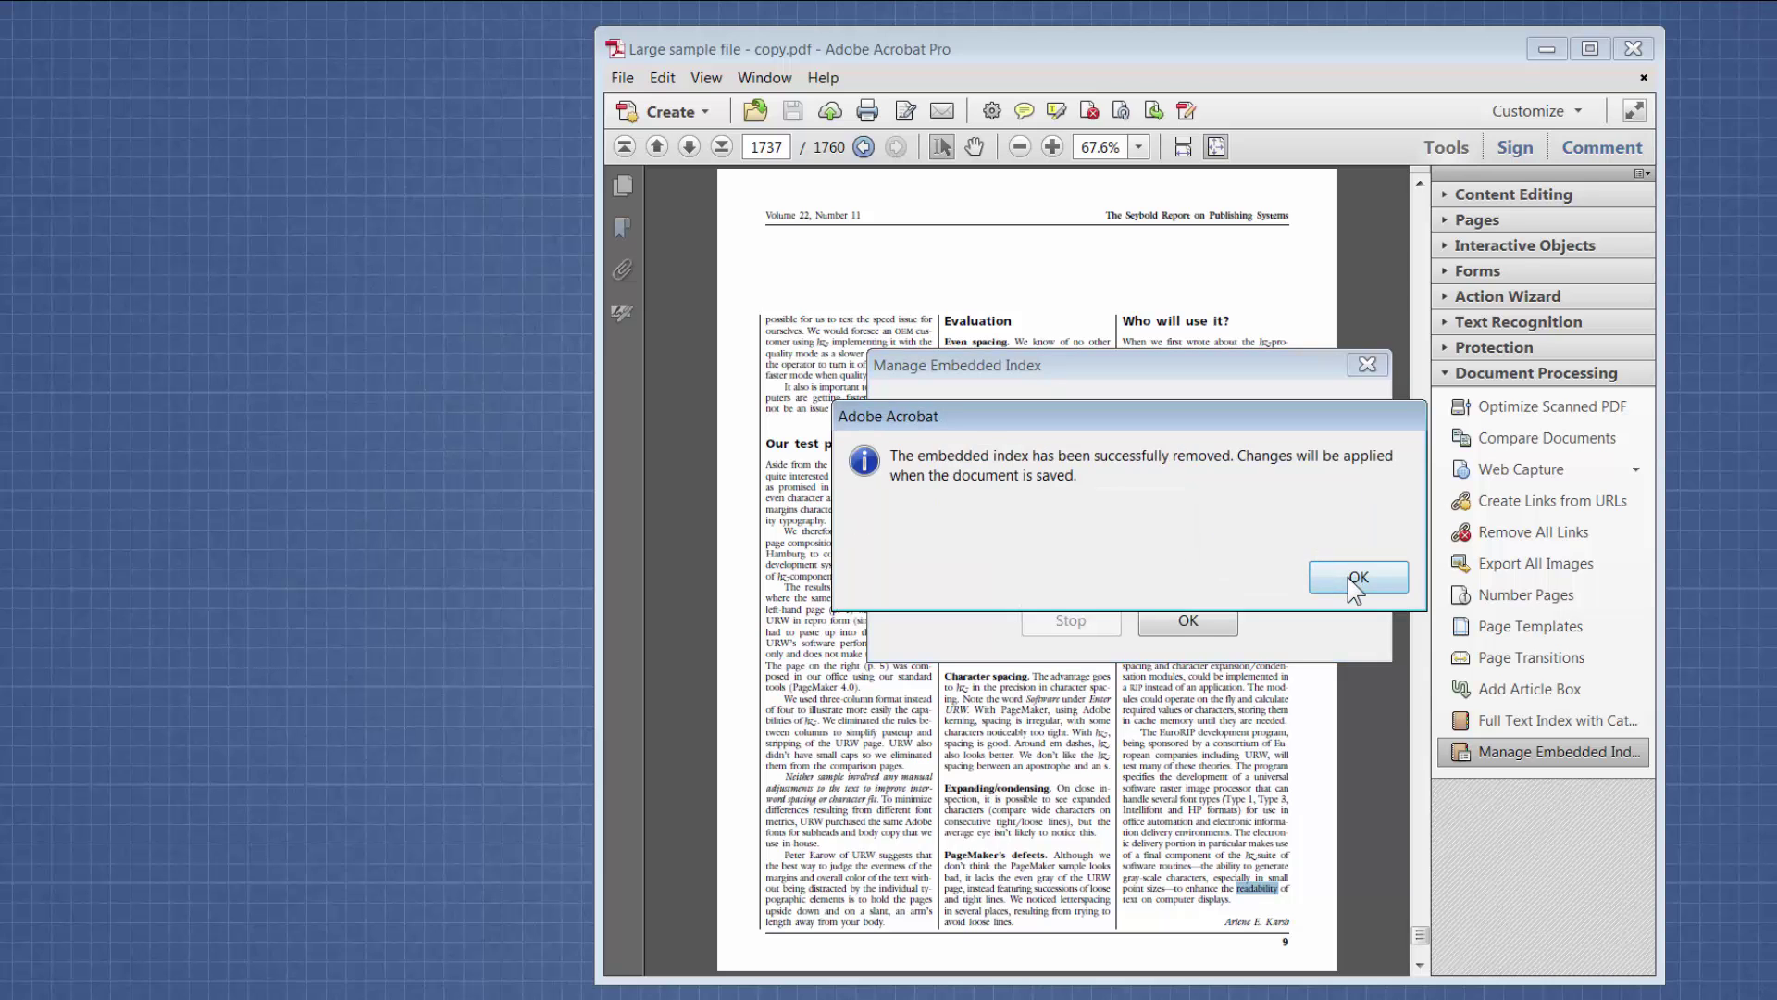
pyautogui.click(1184, 629)
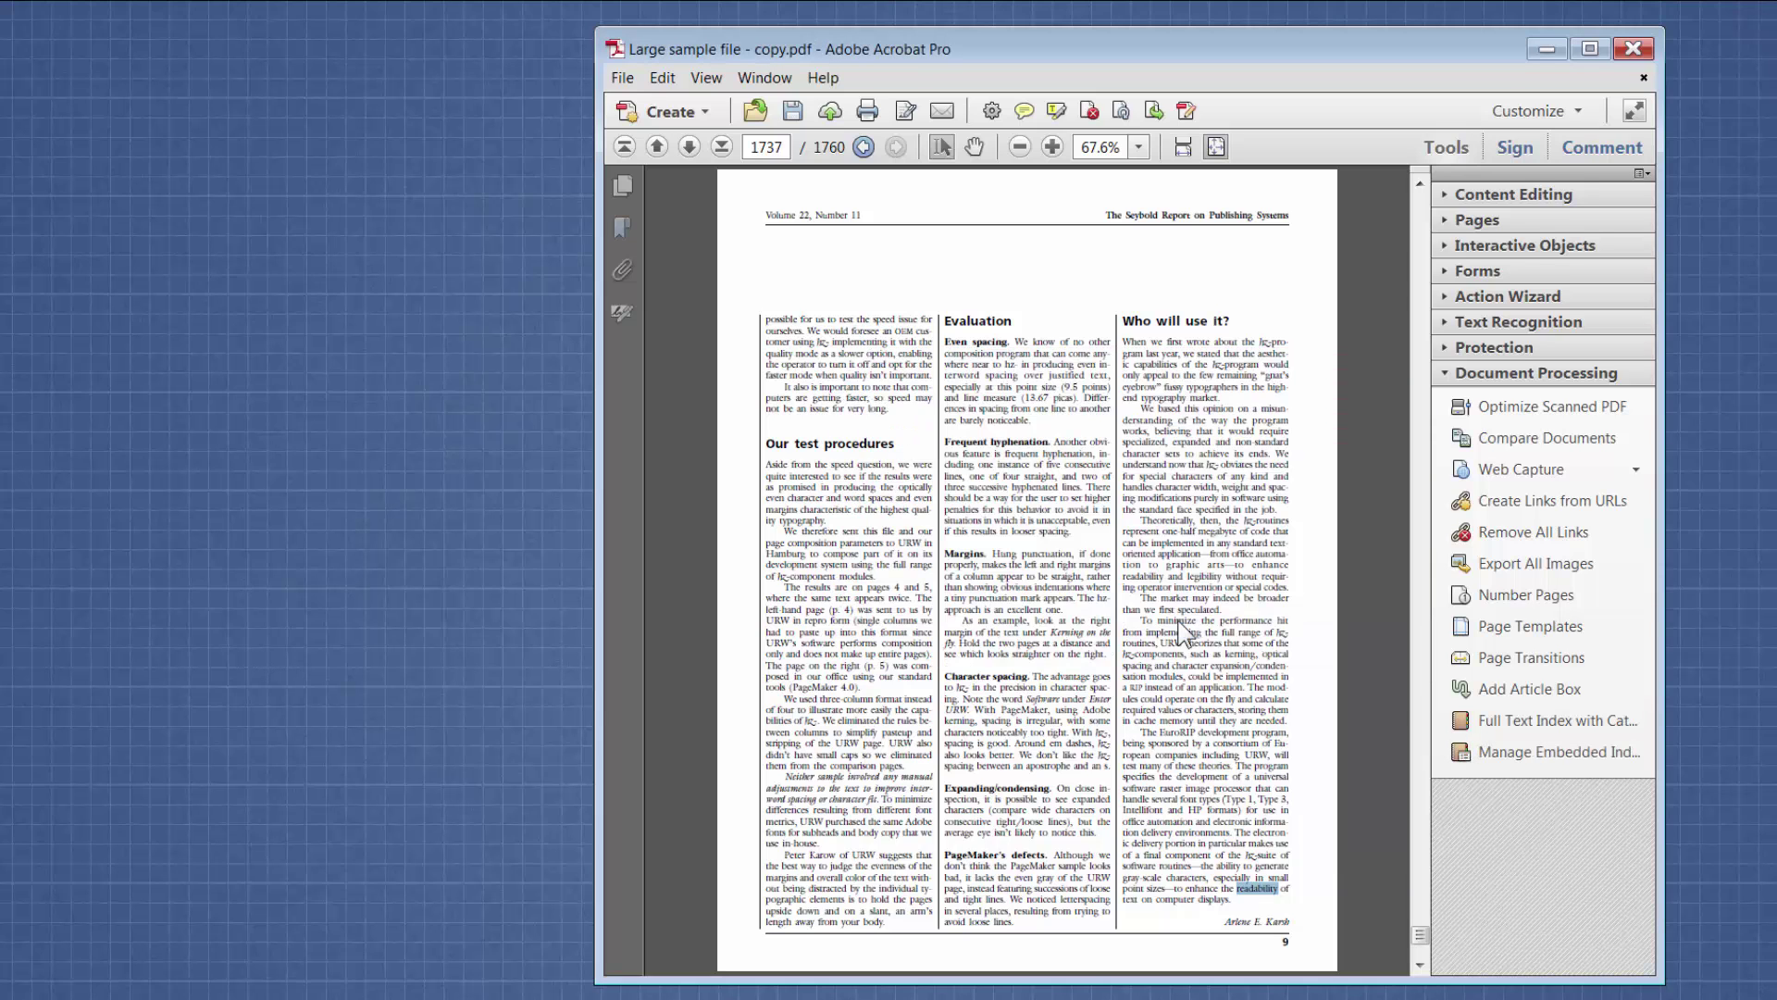
# Save the PDF and confirm in Manage Embedded Index that no index remains.
pyautogui.click(793, 111)
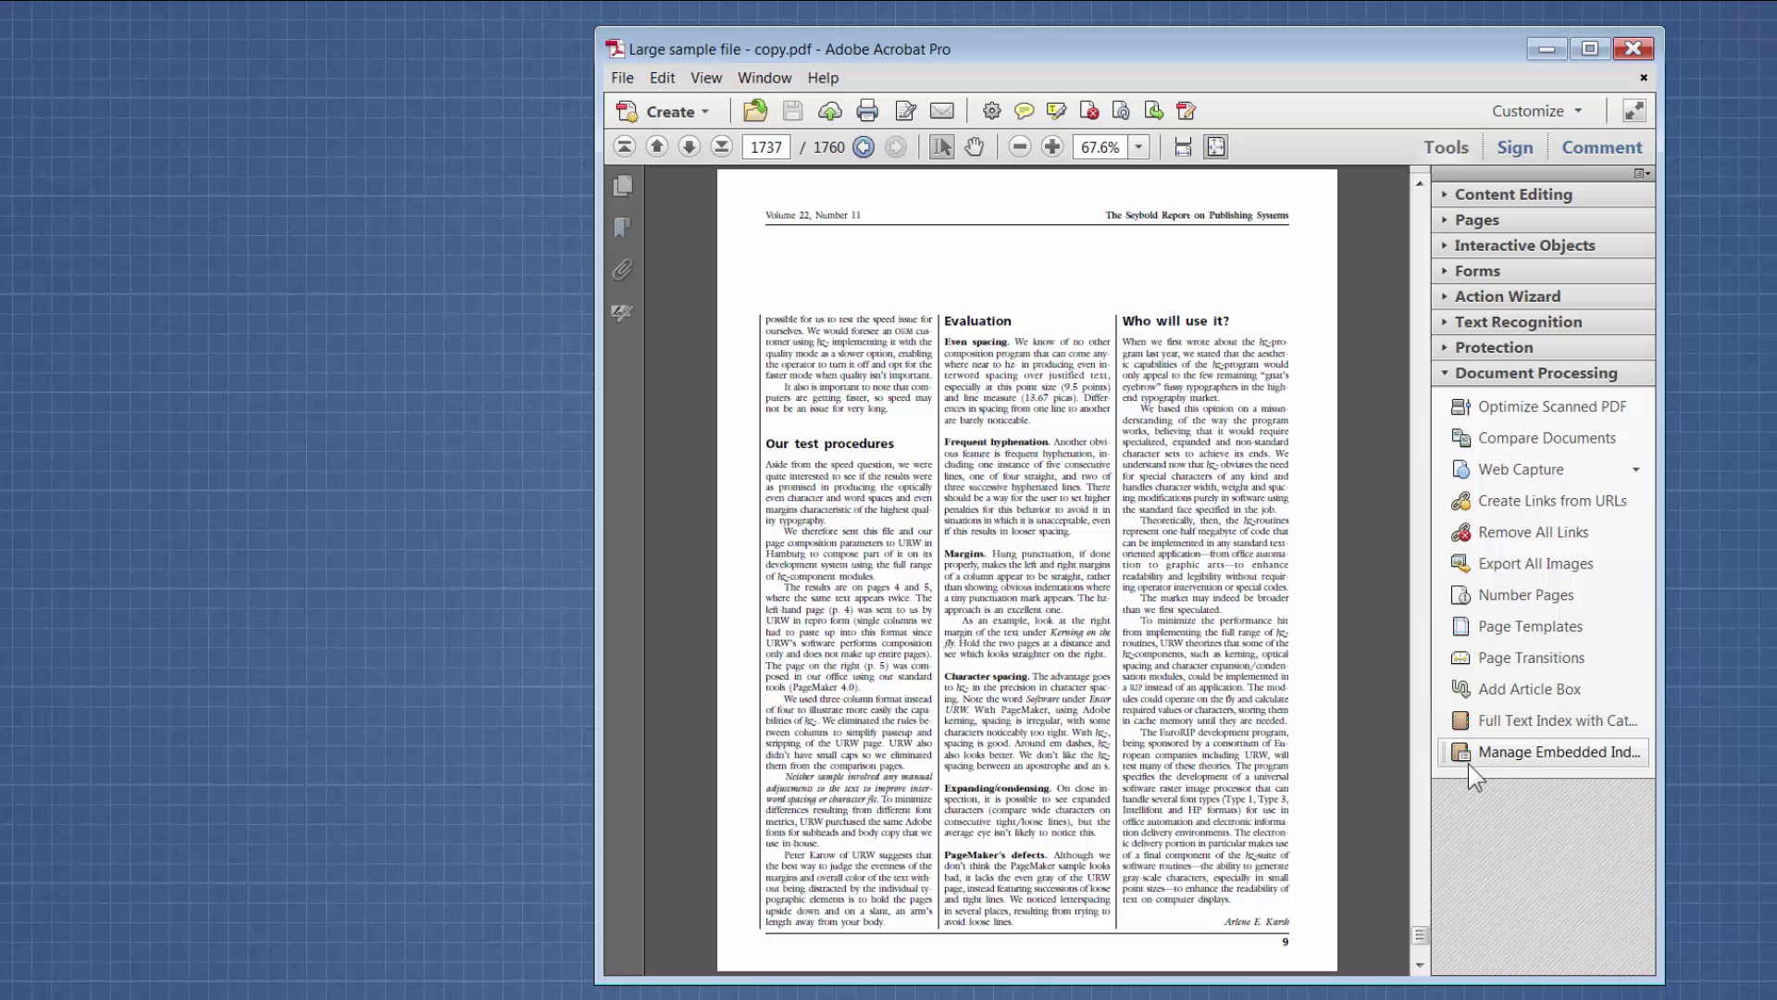
pyautogui.click(1513, 752)
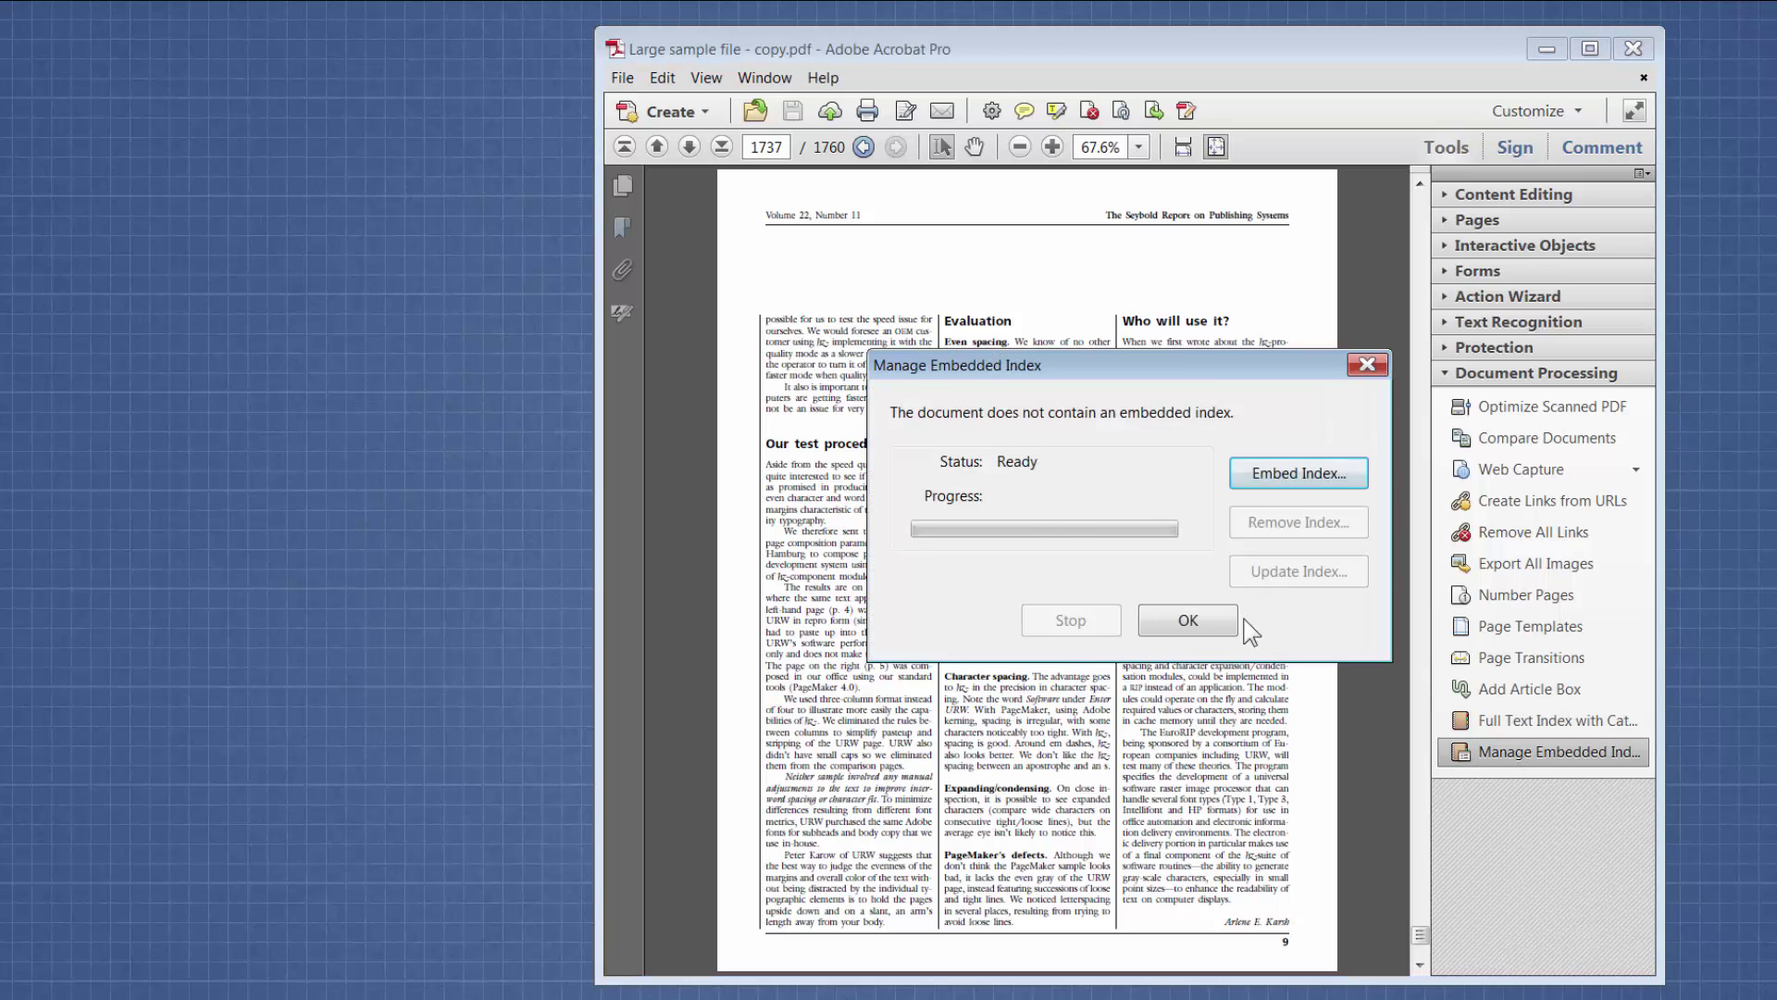
pyautogui.click(1210, 622)
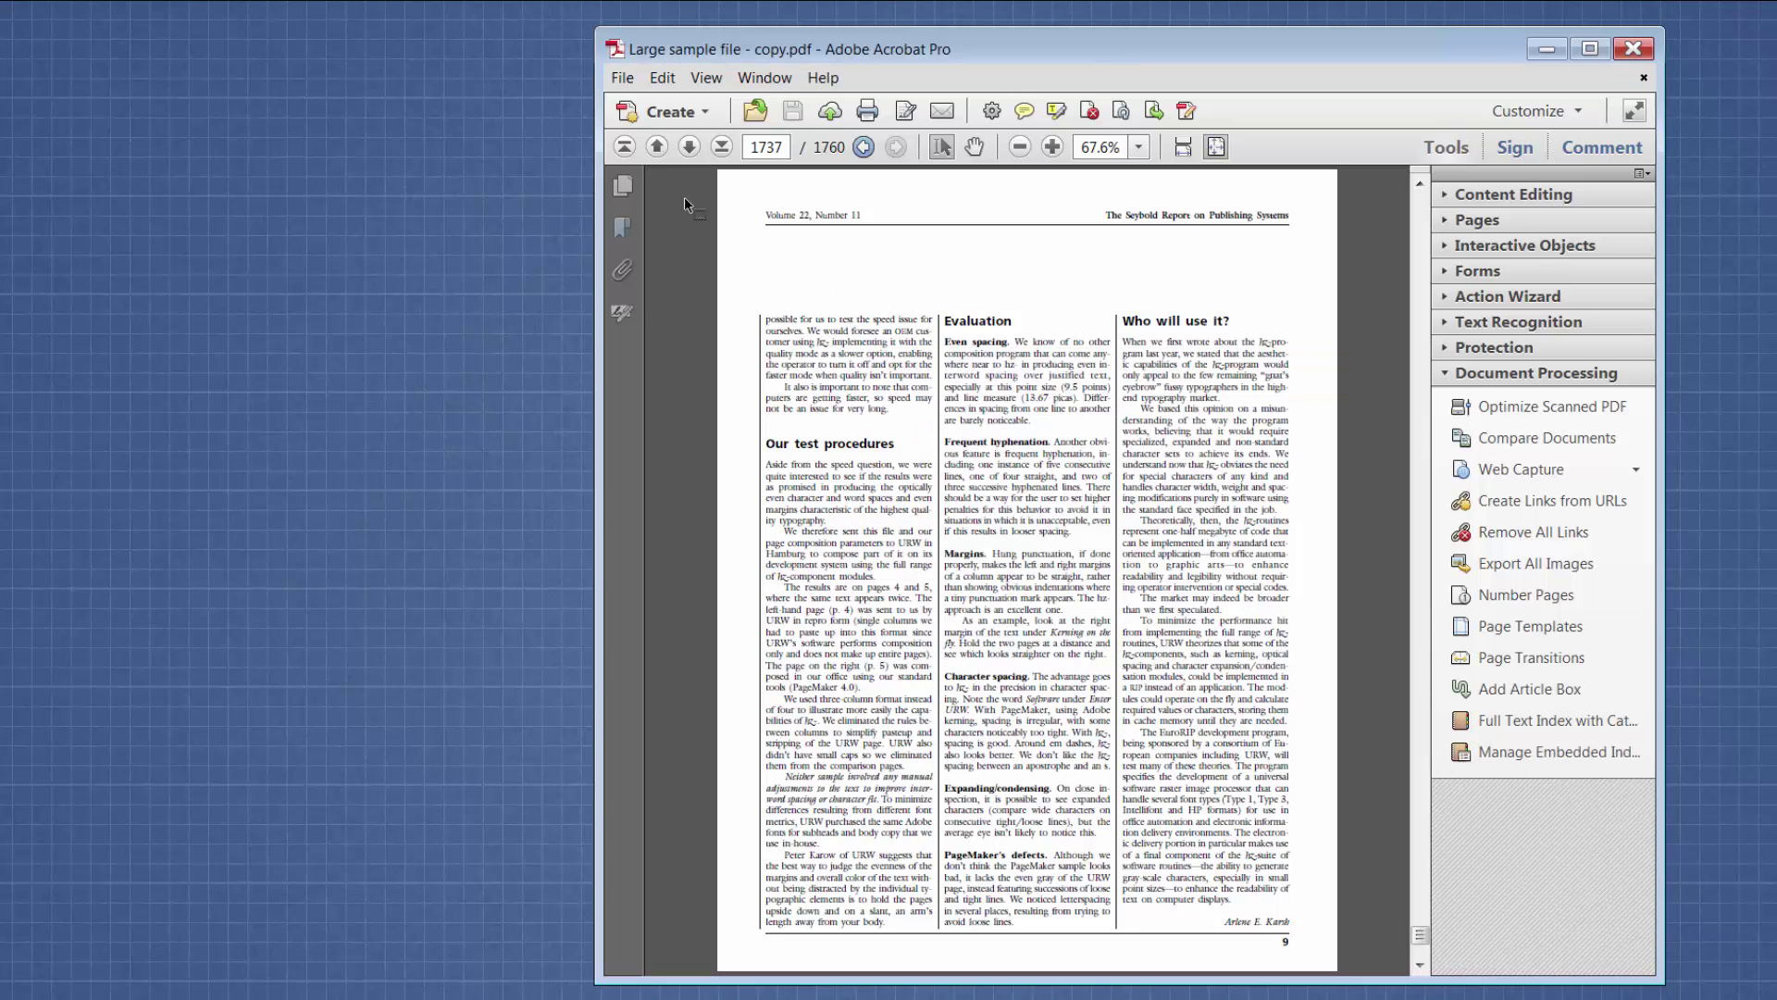
# Return to page 1 and rerun the Advanced Search for 'readability' on the unindexed document.
pyautogui.click(625, 147)
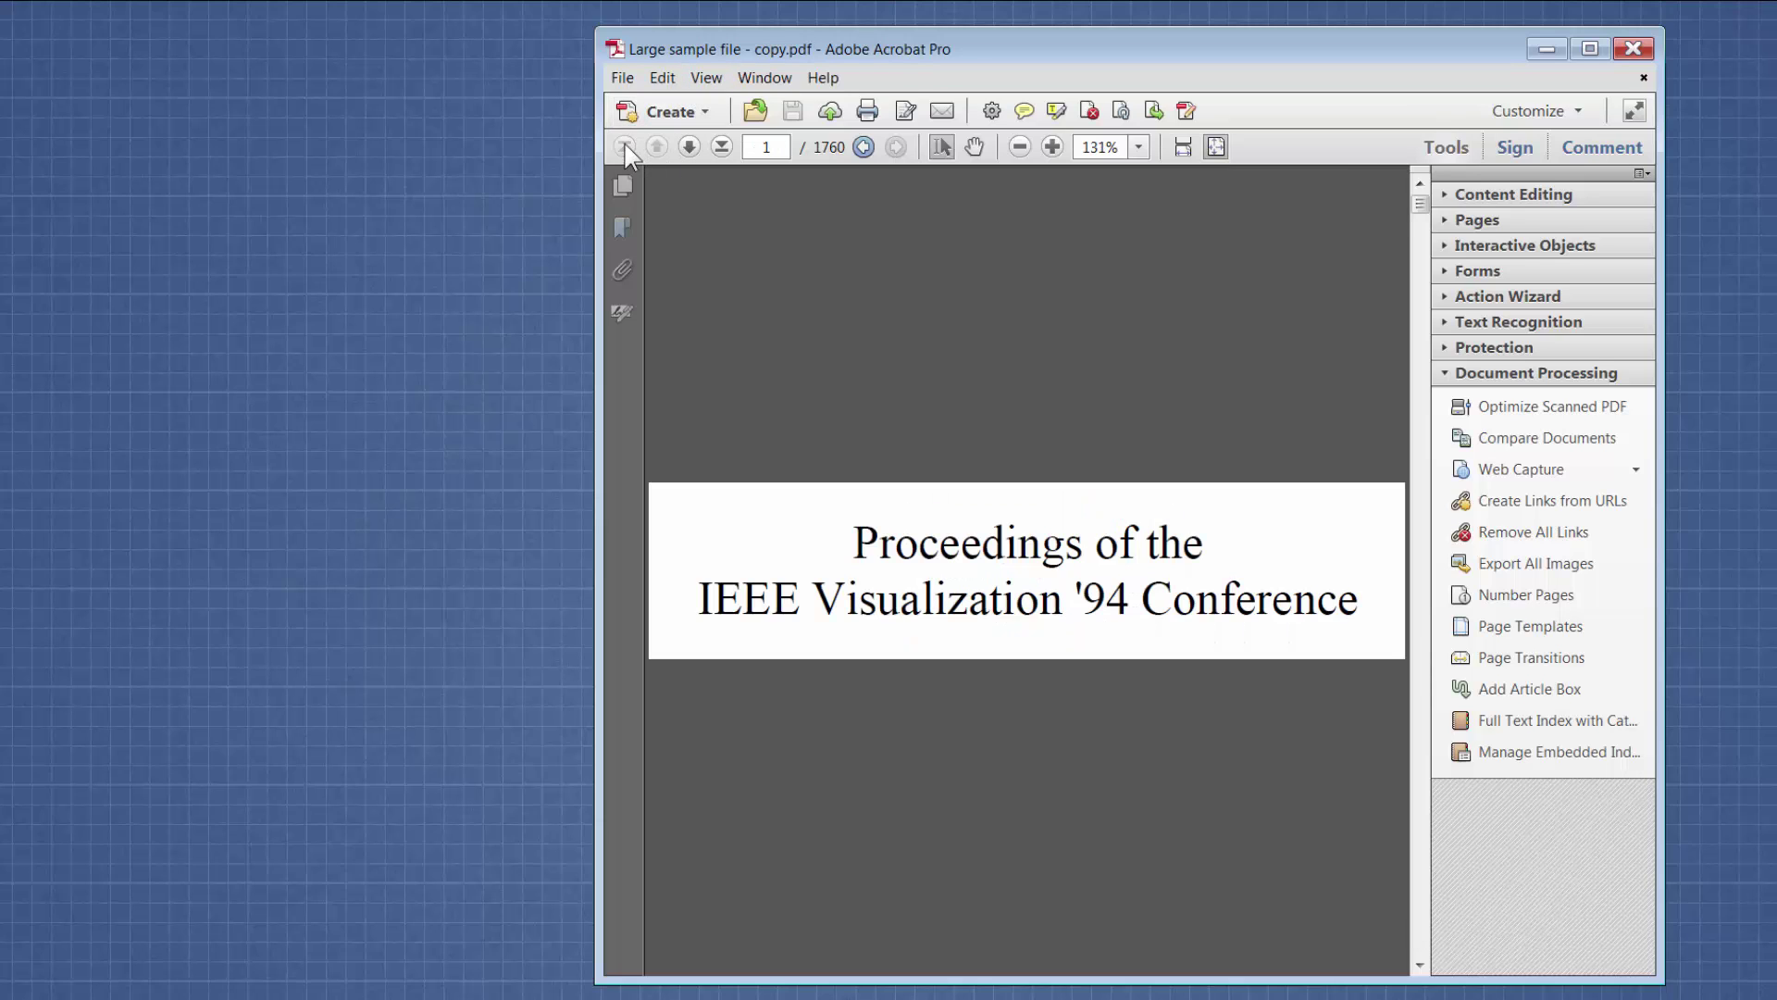
pyautogui.click(666, 77)
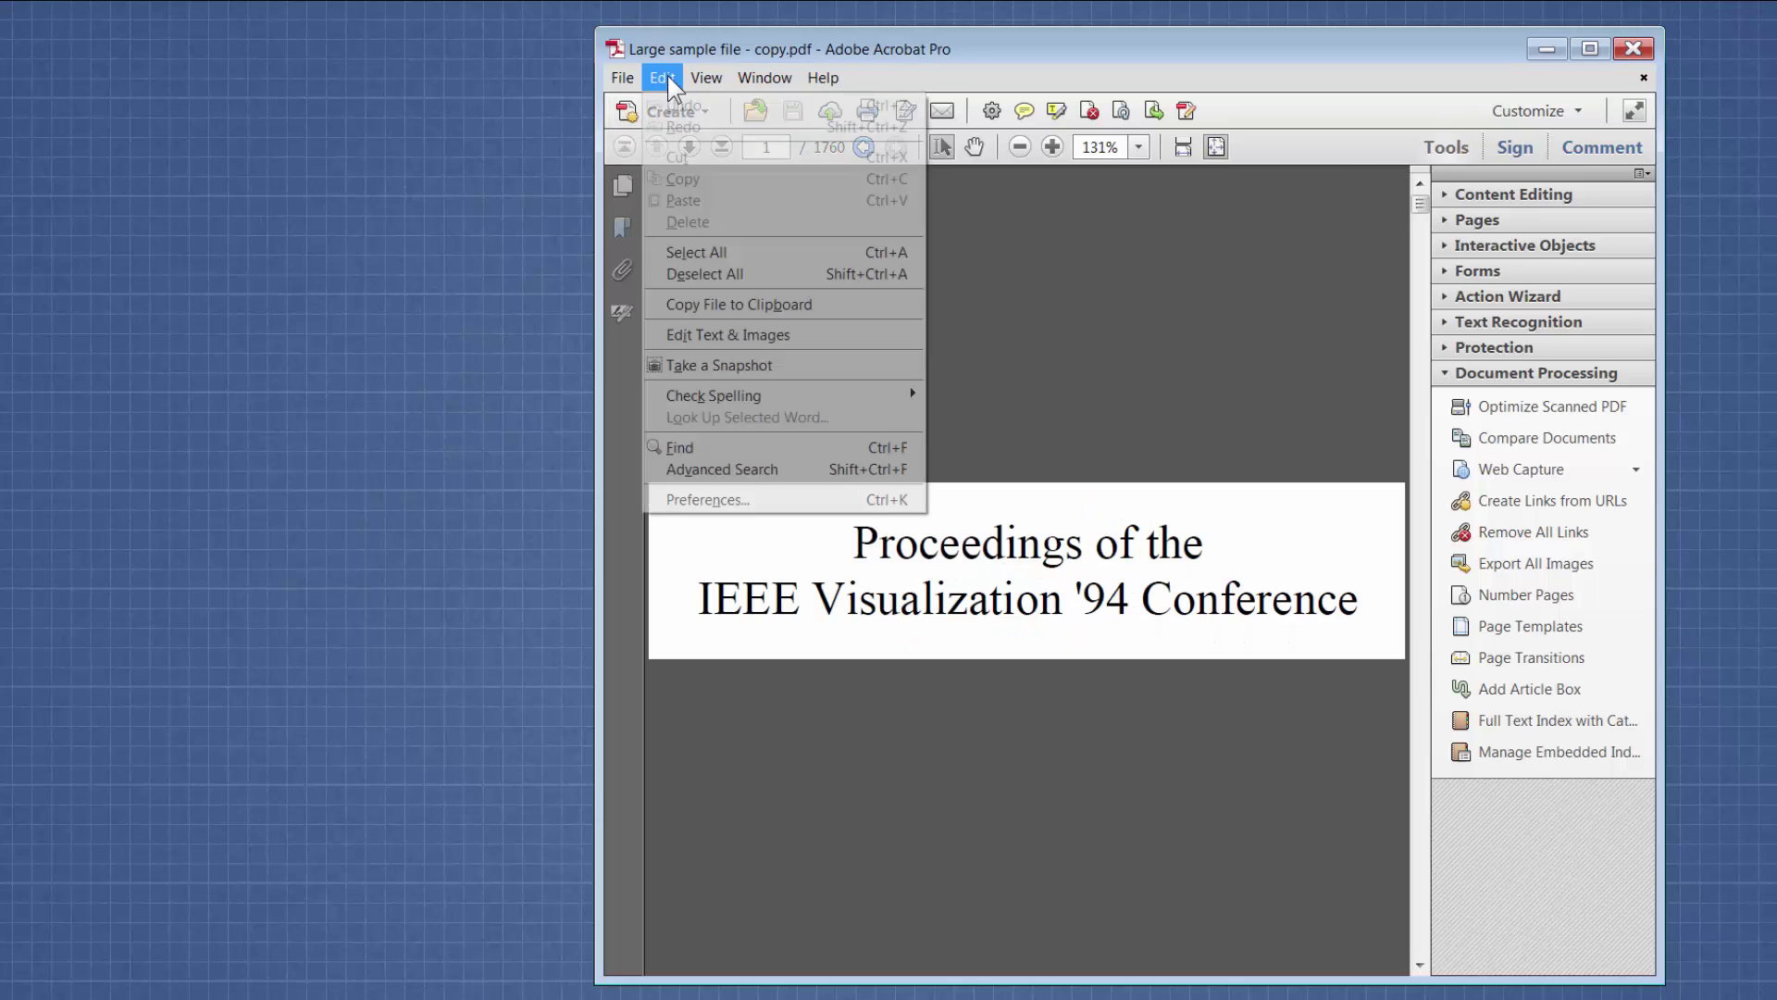
pyautogui.click(766, 471)
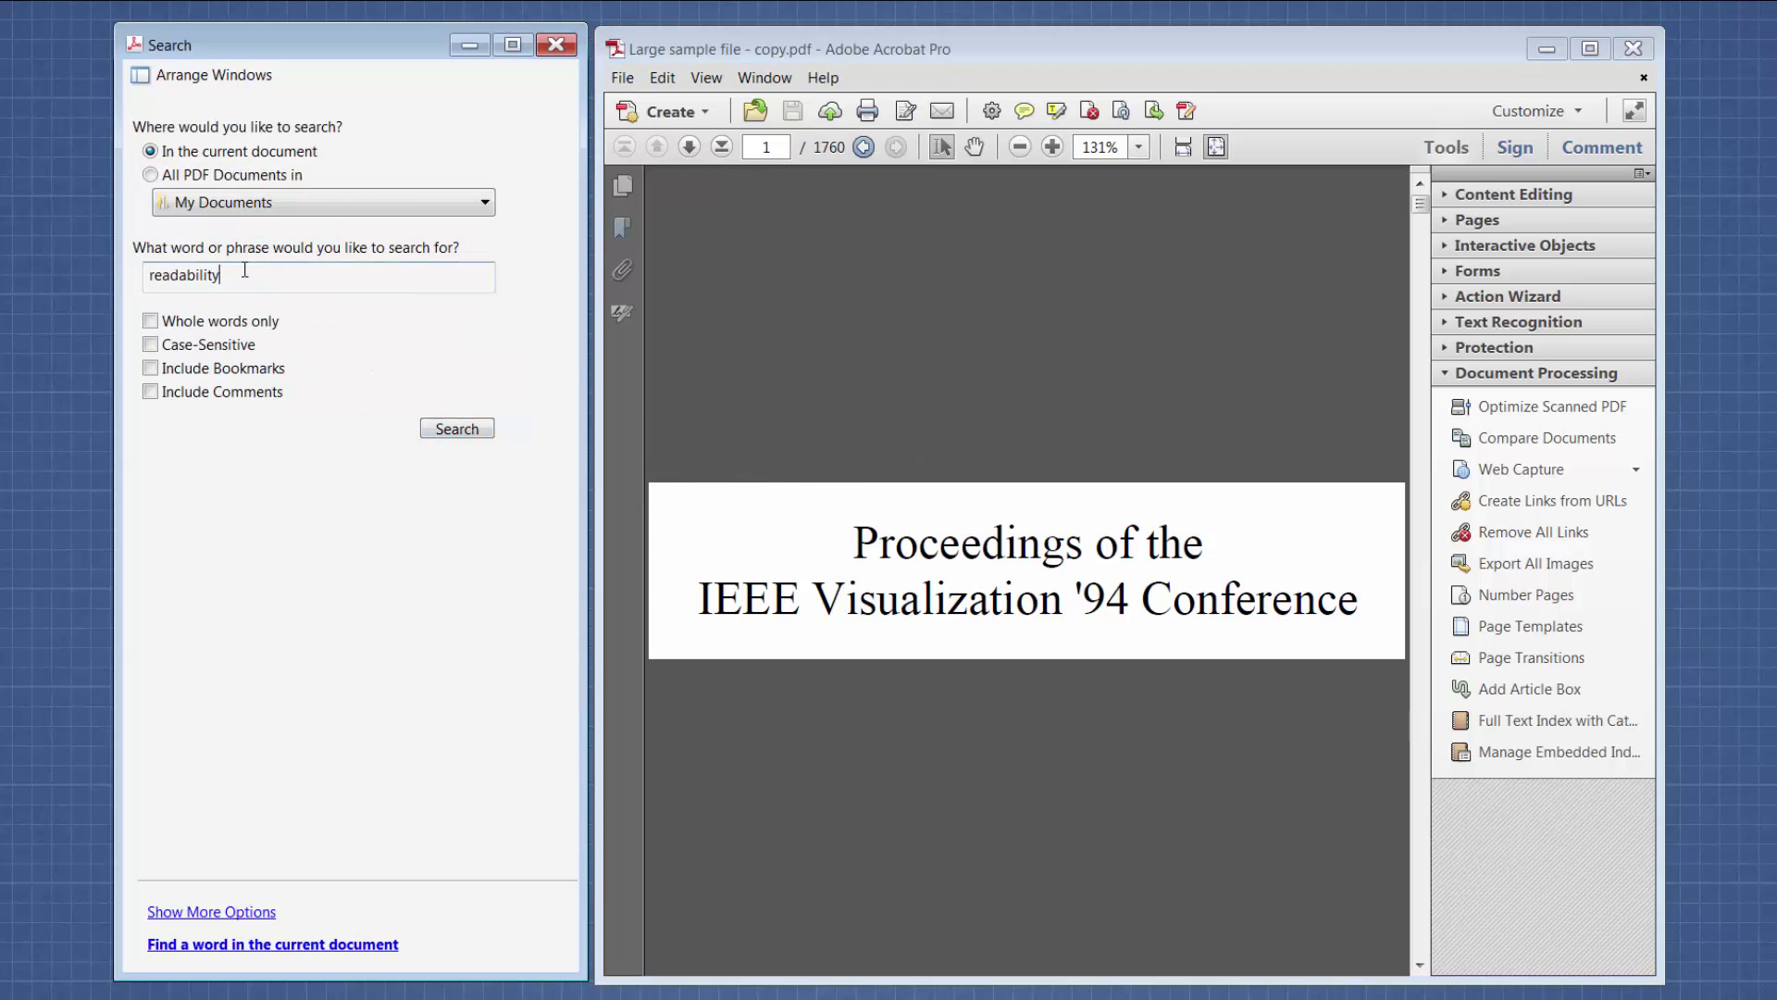
pyautogui.click(472, 429)
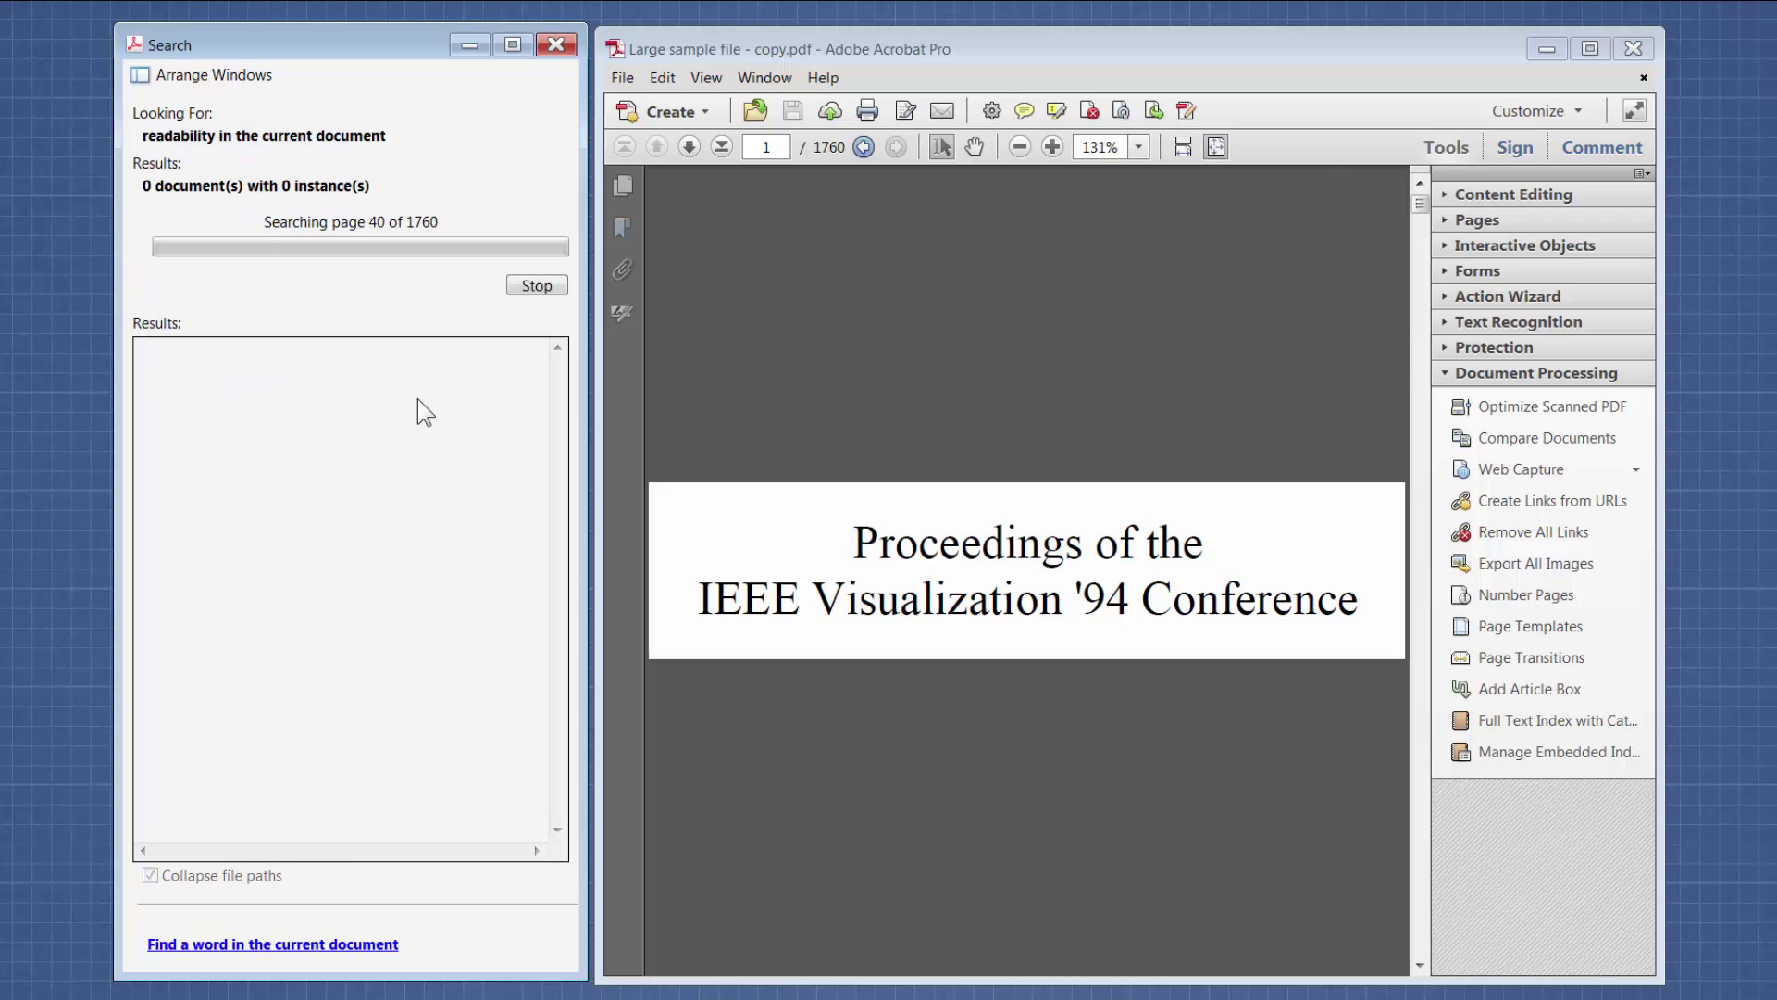